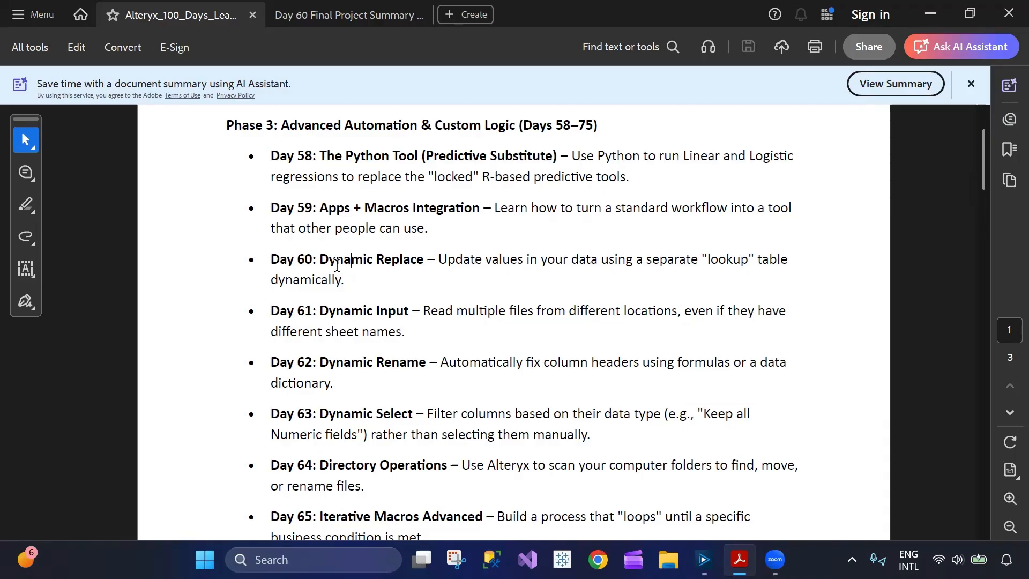
- Read the Day 60 Dynamic Replace entry in the learning plan and bring up the Day 60 Final Project Summary document
{"action": "left_click_drag", "start_coordinate": [271, 259], "coordinate": [347, 286]}
{"action": "left_click", "coordinate": [342, 286]}
{"action": "left_click", "coordinate": [563, 161]}
{"action": "key", "text": "ctrl+Tab"}
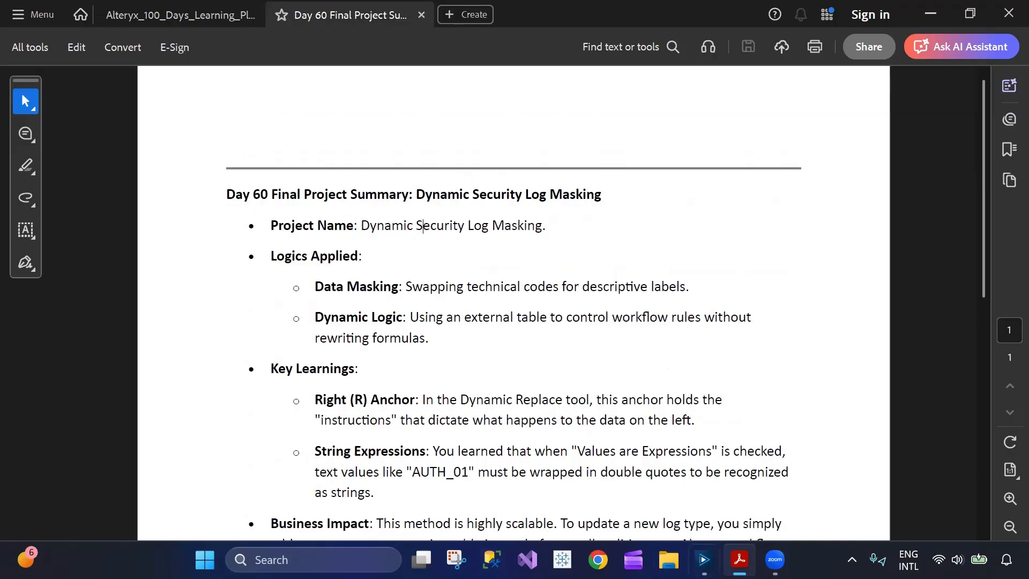
- View the Dynamic Replace.yxmd workflow in Alteryx Designer, and switch back to the 100-day learning plan in Acrobat
{"action": "left_click", "coordinate": [704, 559]}
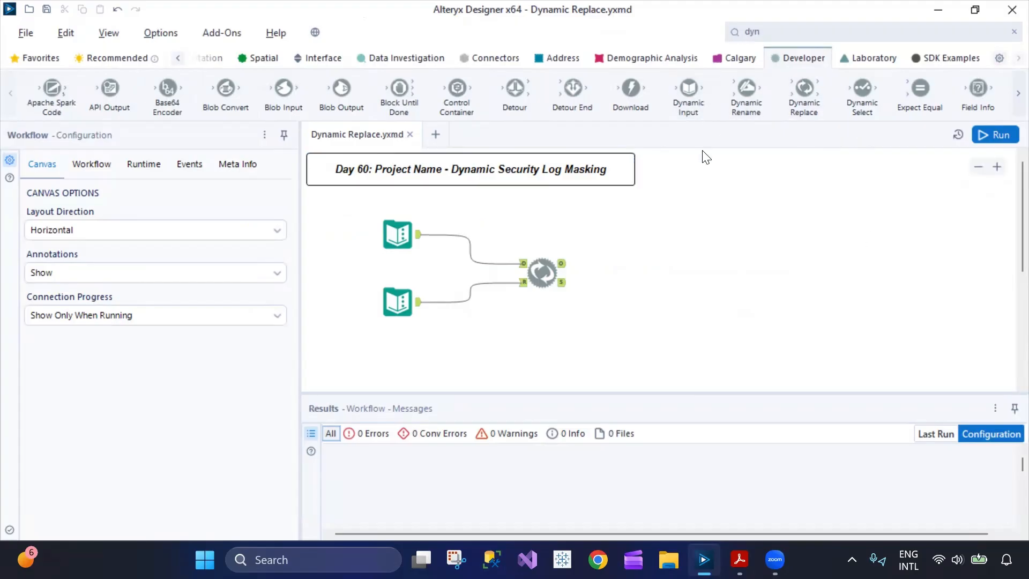
{"action": "right_click", "coordinate": [675, 93]}
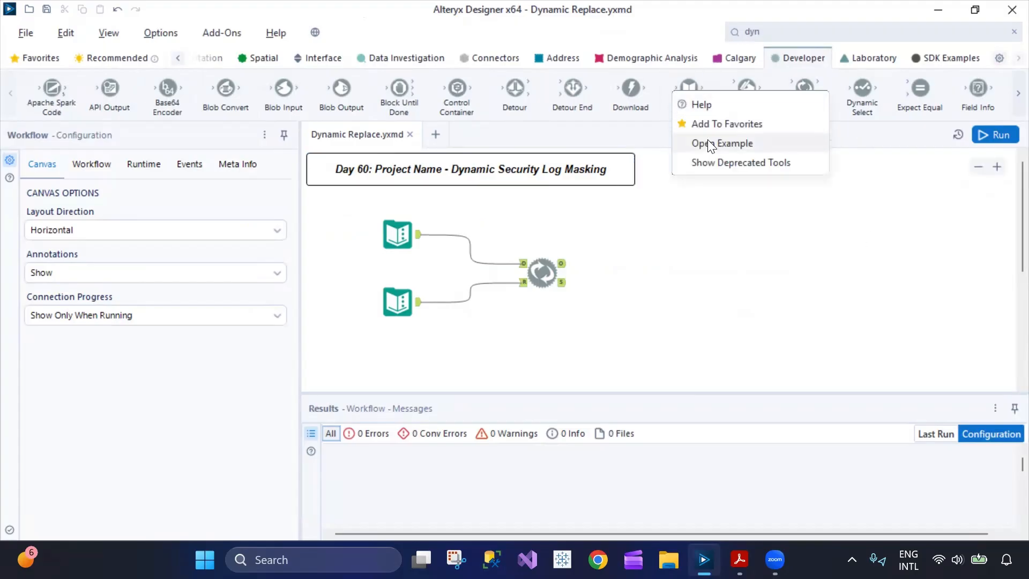
{"action": "left_click", "coordinate": [715, 251]}
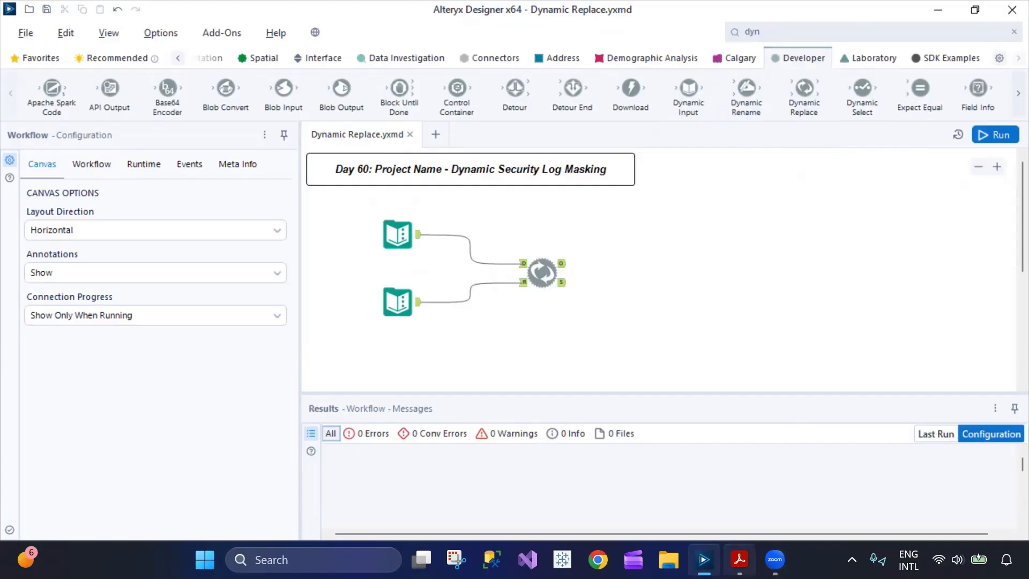
{"action": "left_click", "coordinate": [739, 559]}
{"action": "left_click", "coordinate": [177, 15]}
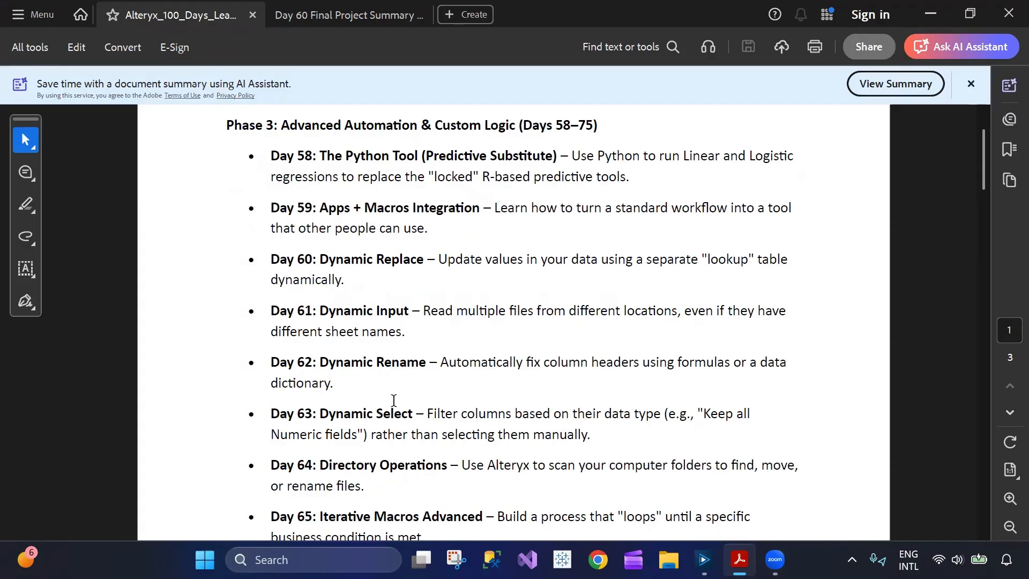
- Switch to Alteryx Designer and open the example workflow for the Dynamic Replace tool
{"action": "left_click", "coordinate": [740, 559]}
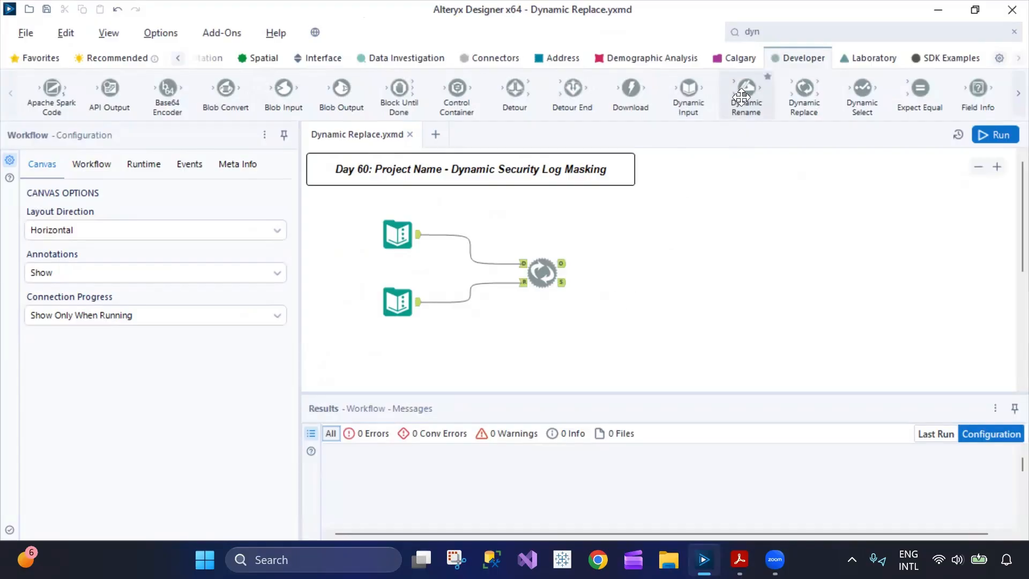
{"action": "right_click", "coordinate": [786, 92]}
{"action": "left_click", "coordinate": [820, 141]}
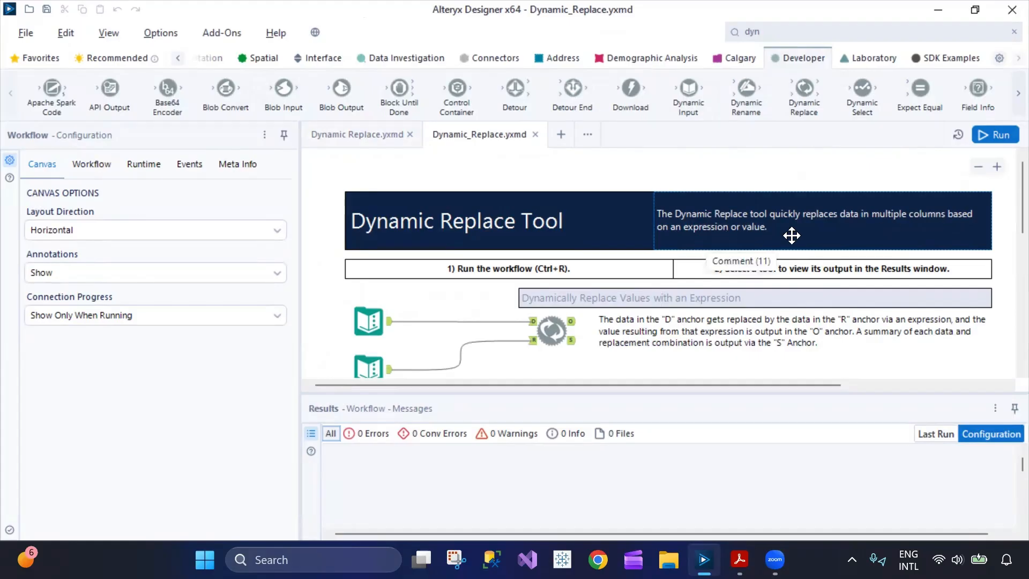
- Inspect the Text Input tables feeding the example's Dynamic Replace tools
{"action": "scroll", "coordinate": [785, 235], "scroll_direction": "down", "scroll_amount": 1}
{"action": "left_click", "coordinate": [367, 325]}
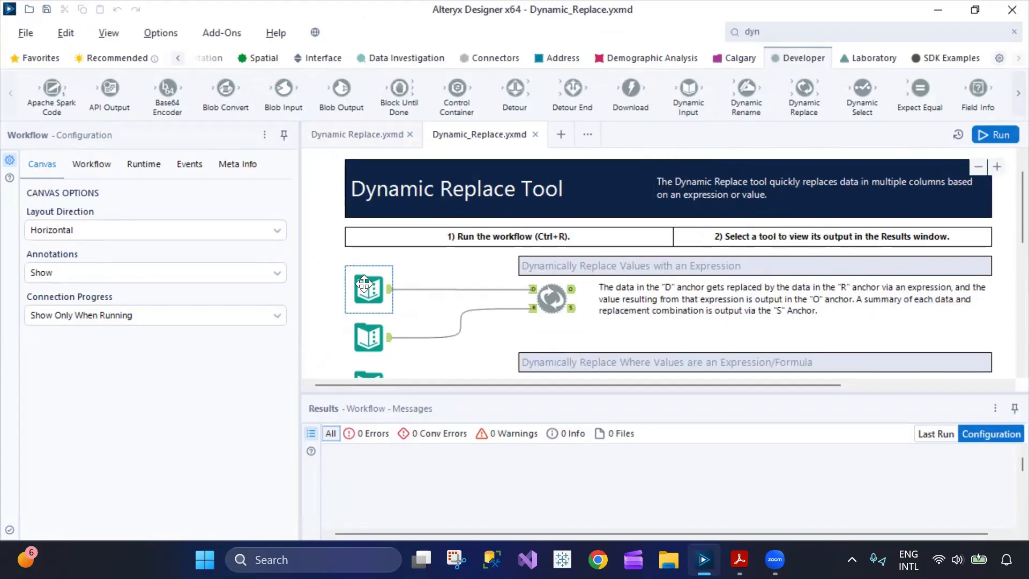
{"action": "left_click", "coordinate": [376, 342]}
{"action": "scroll", "coordinate": [375, 341], "scroll_direction": "down", "scroll_amount": 1}
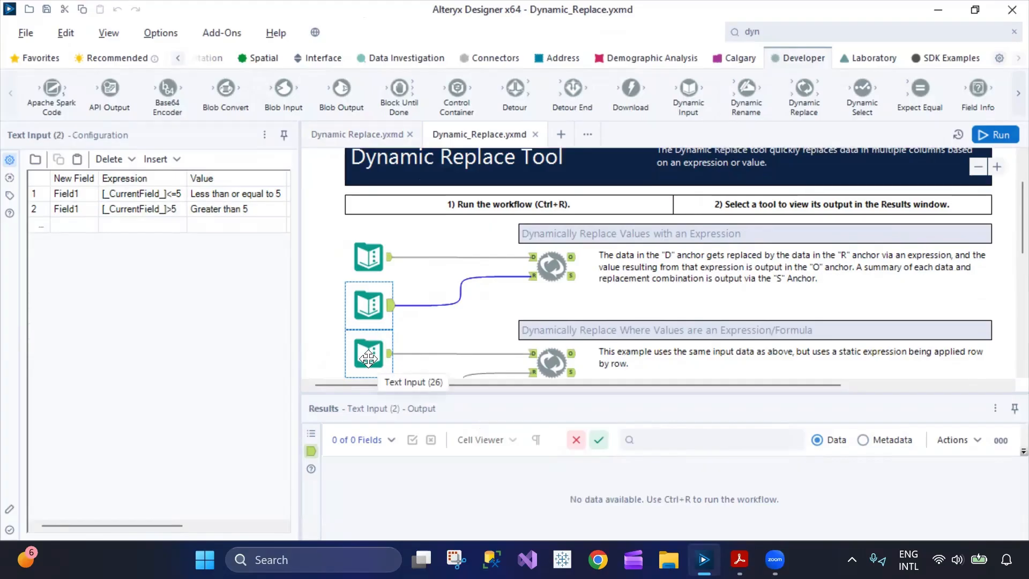
{"action": "left_click", "coordinate": [369, 356]}
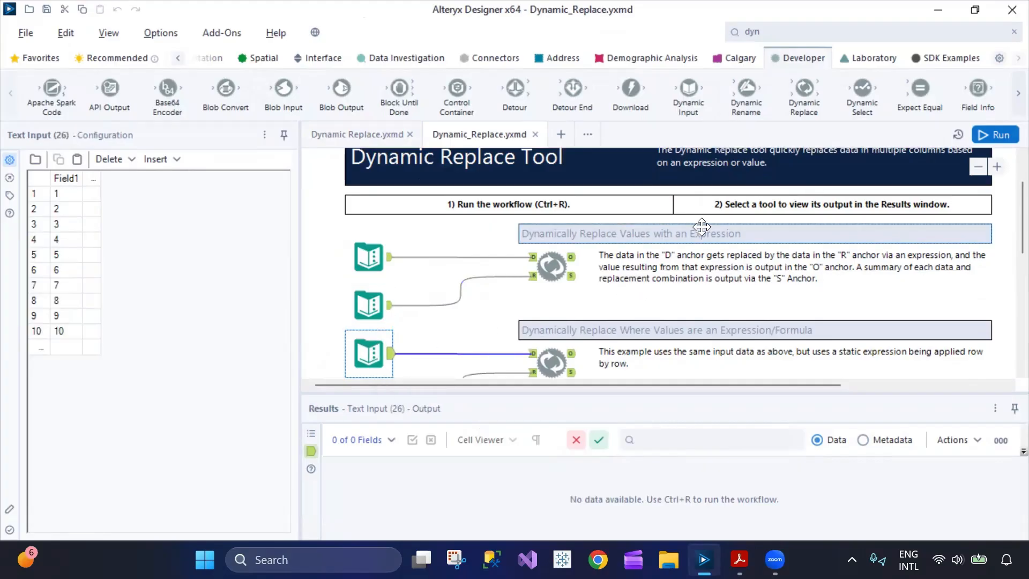
- Compare the configurations of the example's two Dynamic Replace tools, one using values and the other using expressions/formulas
{"action": "scroll", "coordinate": [636, 292], "scroll_direction": "down", "scroll_amount": 1}
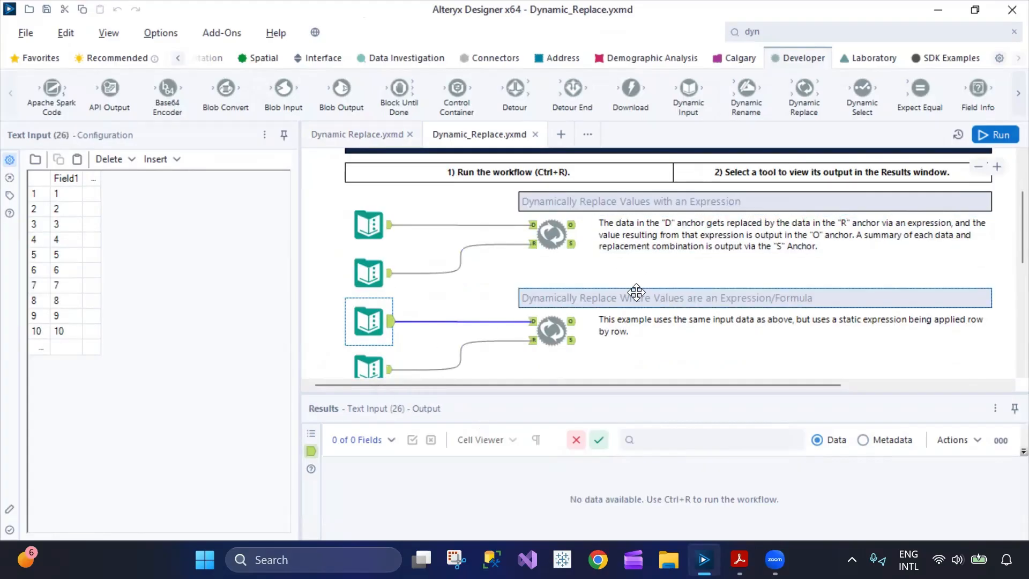
{"action": "left_click", "coordinate": [551, 328]}
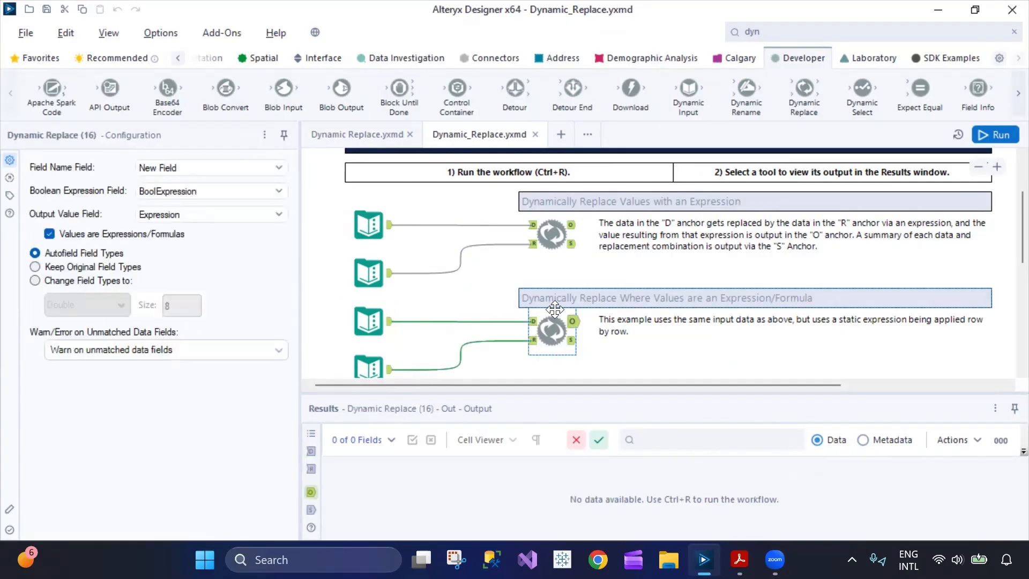
{"action": "scroll", "coordinate": [592, 294], "scroll_direction": "down", "scroll_amount": 4}
{"action": "scroll", "coordinate": [594, 293], "scroll_direction": "up", "scroll_amount": 4}
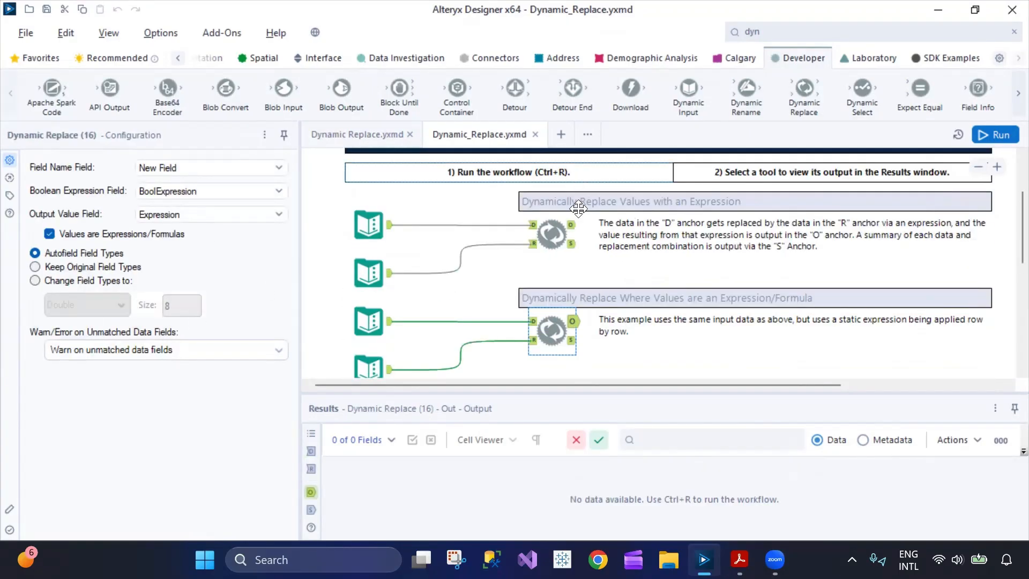
{"action": "left_click", "coordinate": [544, 232]}
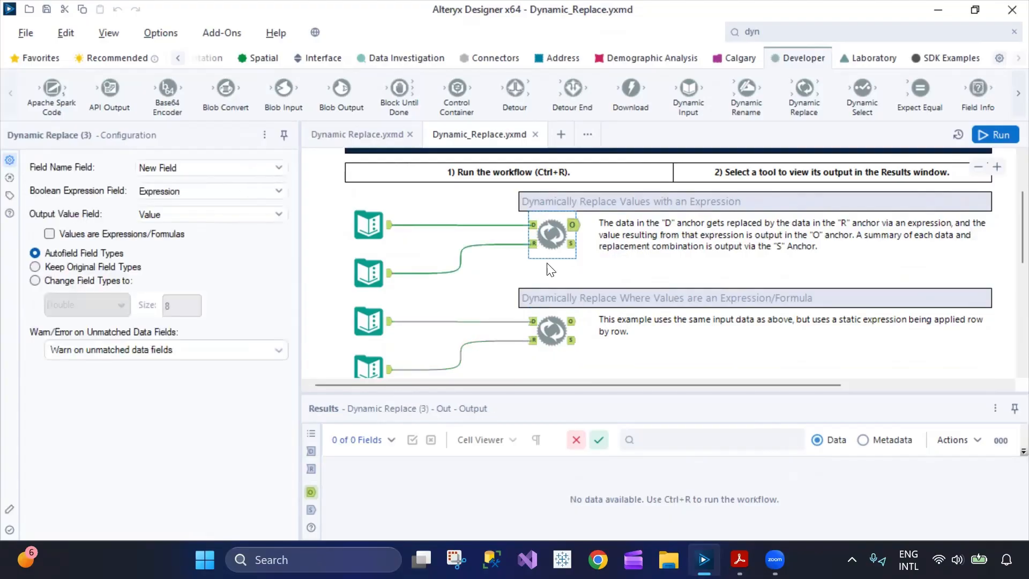
{"action": "left_click", "coordinate": [554, 349]}
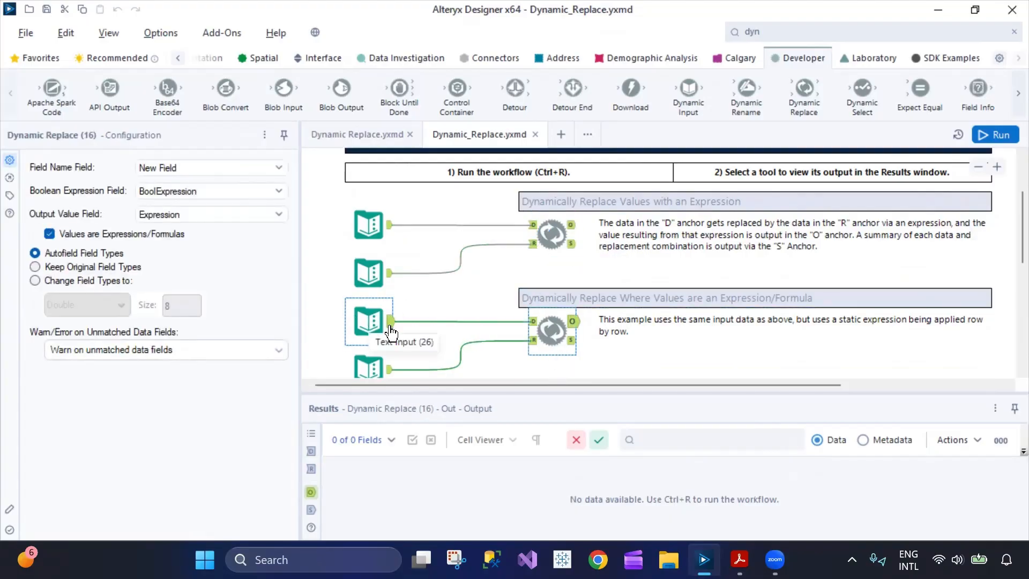
- Examine the data and replacement-rule inputs of the example where values are an expression/formula
{"action": "left_click", "coordinate": [365, 329]}
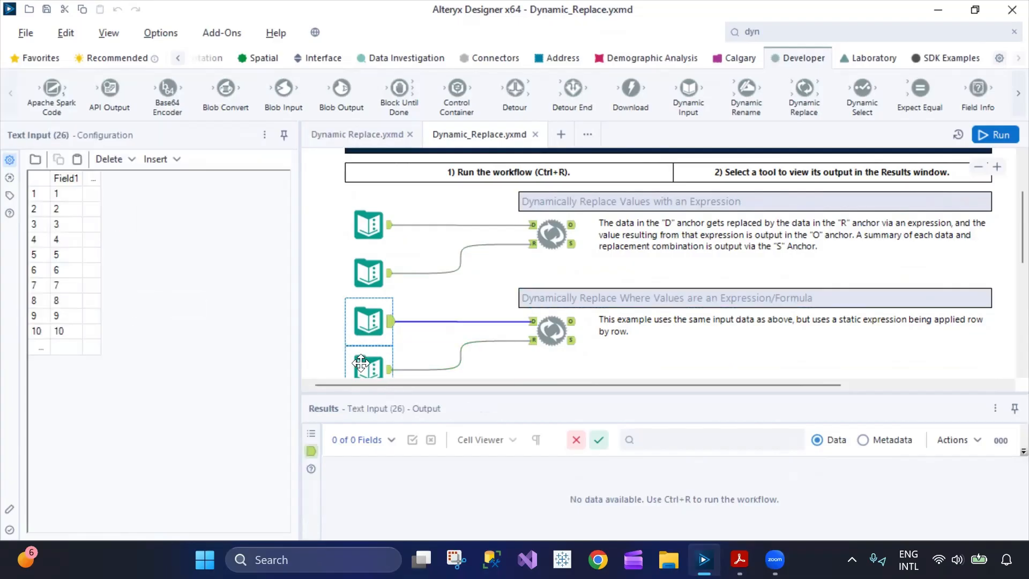
{"action": "left_click", "coordinate": [367, 363]}
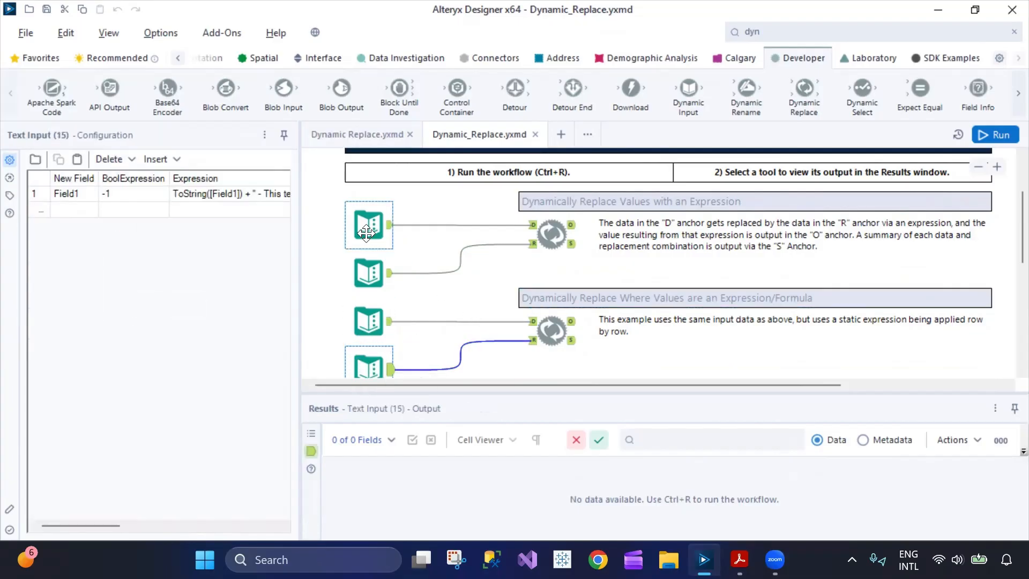
{"action": "scroll", "coordinate": [466, 275], "scroll_direction": "up", "scroll_amount": 3}
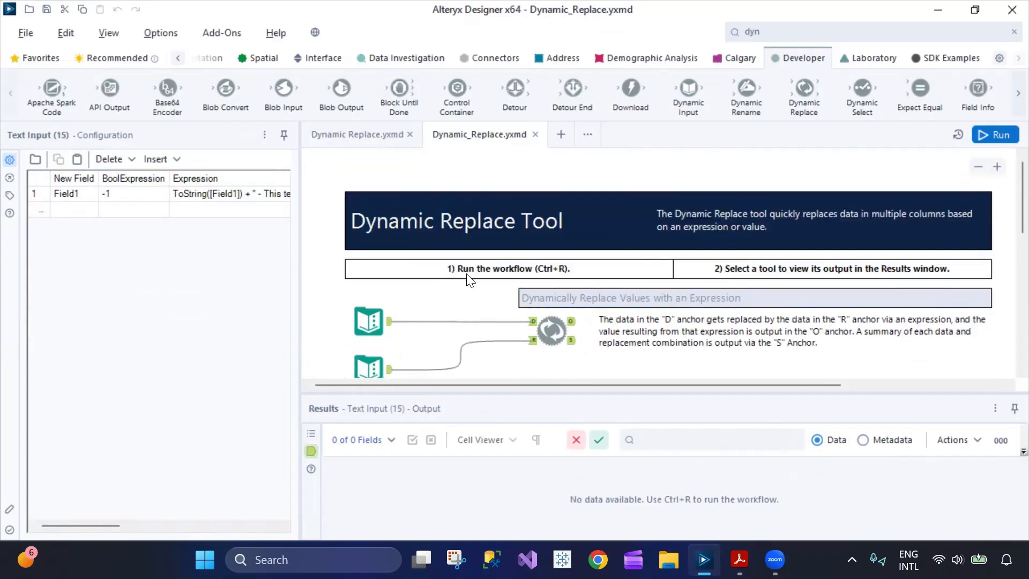
- Return to the Dynamic Replace.yxmd workflow and examine its security log input and its code-to-label mapping table
{"action": "left_click", "coordinate": [356, 134]}
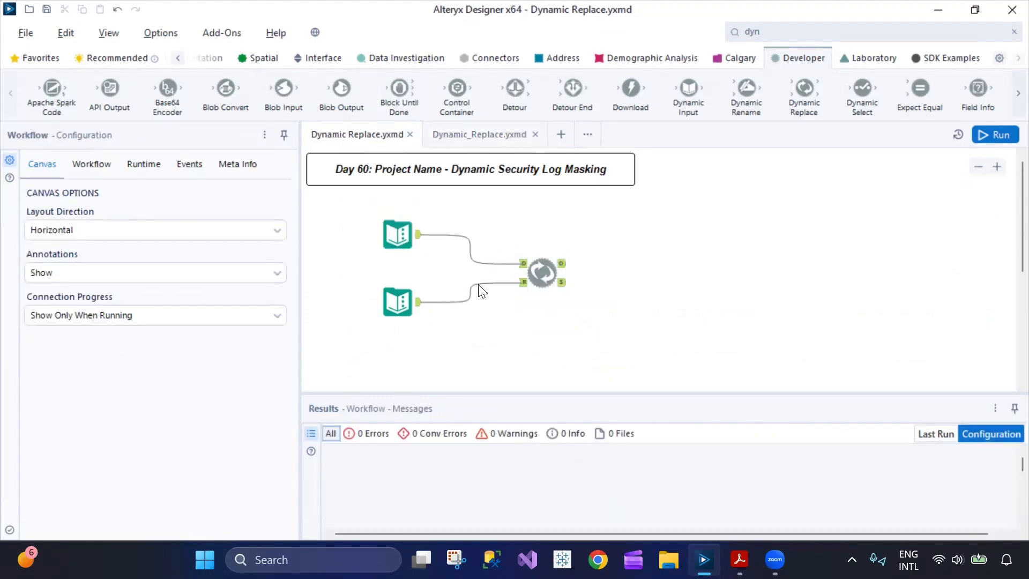
{"action": "left_click", "coordinate": [398, 236]}
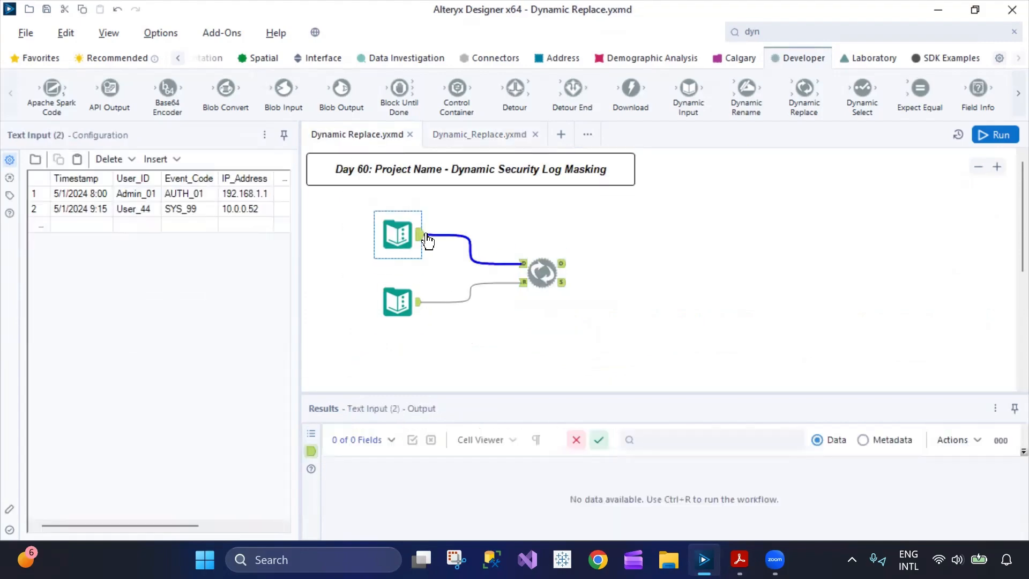
{"action": "left_click", "coordinate": [391, 305]}
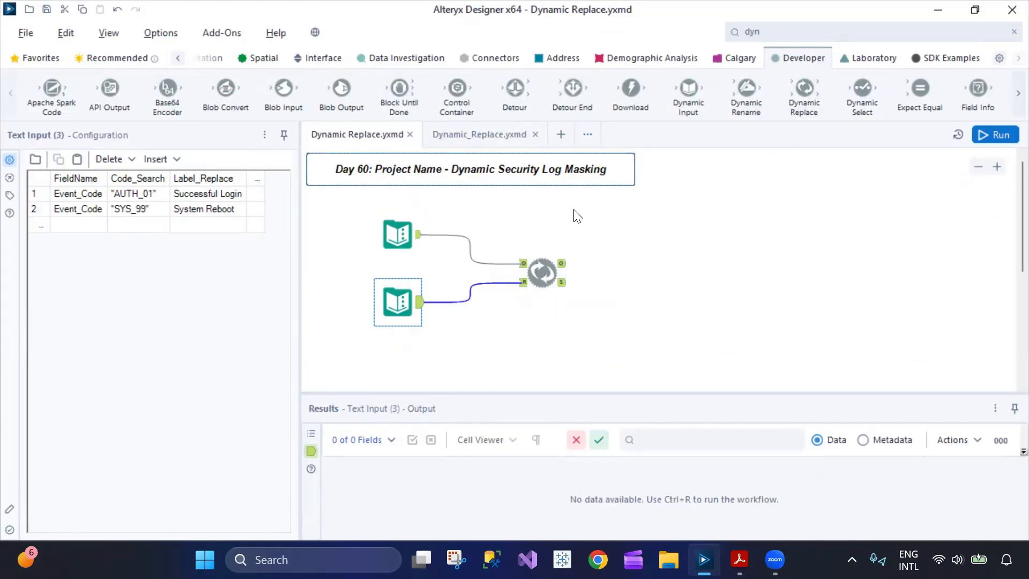
- Run the Dynamic_Replace.yxmd example workflow and show the output of its first Dynamic Replace tool
{"action": "left_click", "coordinate": [491, 135]}
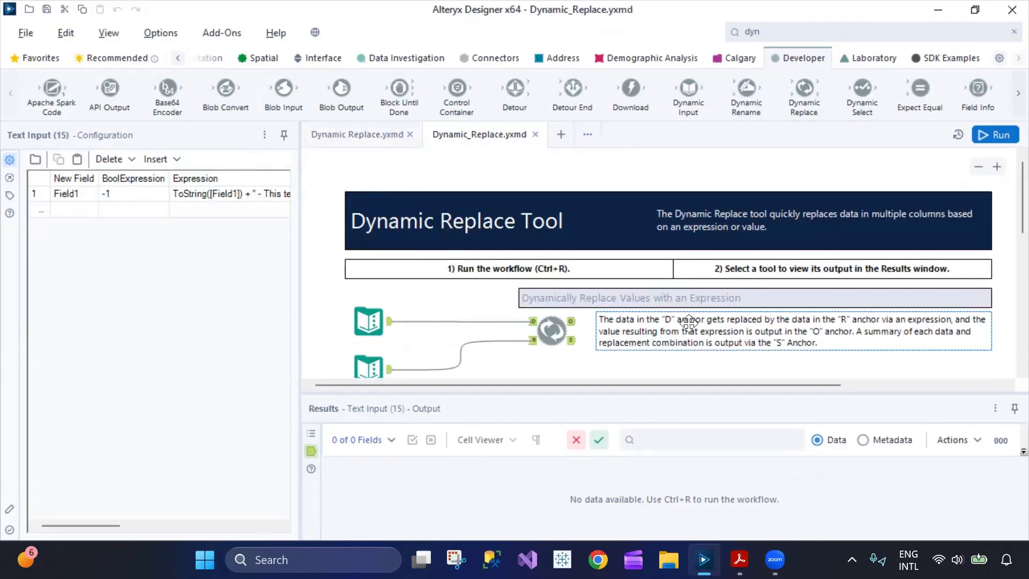
{"action": "left_click", "coordinate": [999, 136]}
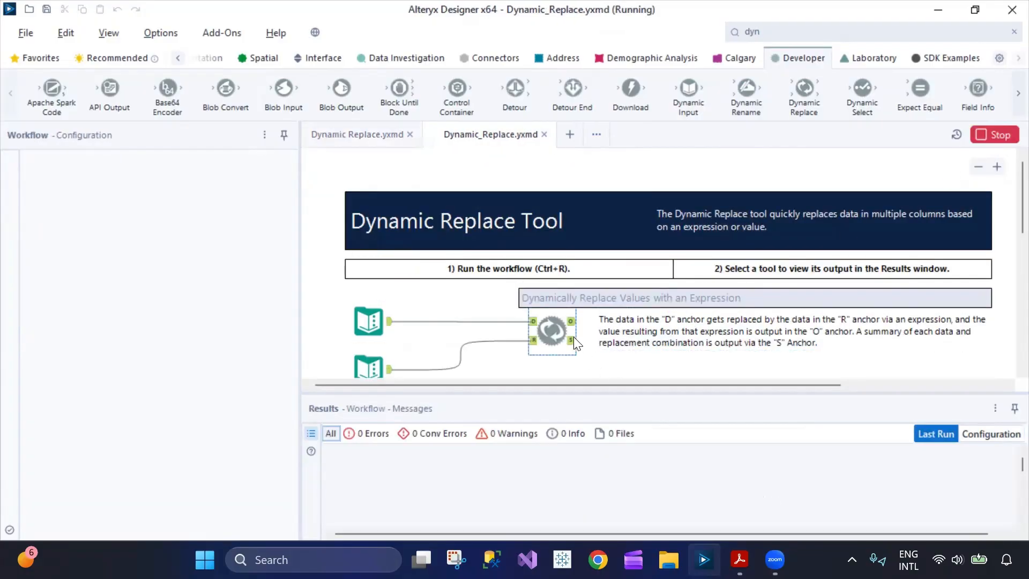
{"action": "left_click", "coordinate": [554, 328]}
{"action": "scroll", "coordinate": [562, 322], "scroll_direction": "down", "scroll_amount": 1}
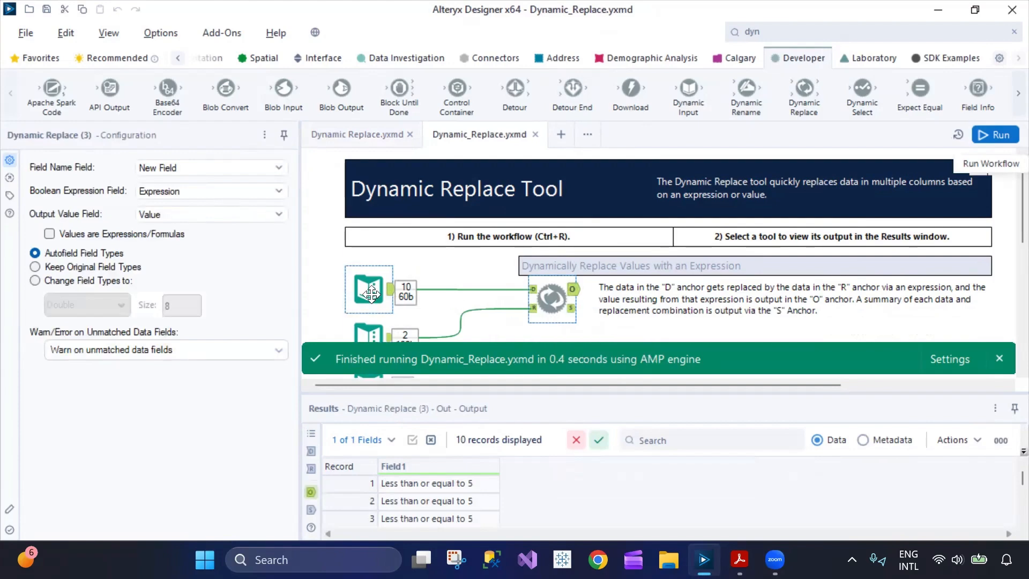
- Compare the first example's input records with the output records of its Dynamic Replace tool
{"action": "left_click", "coordinate": [394, 296]}
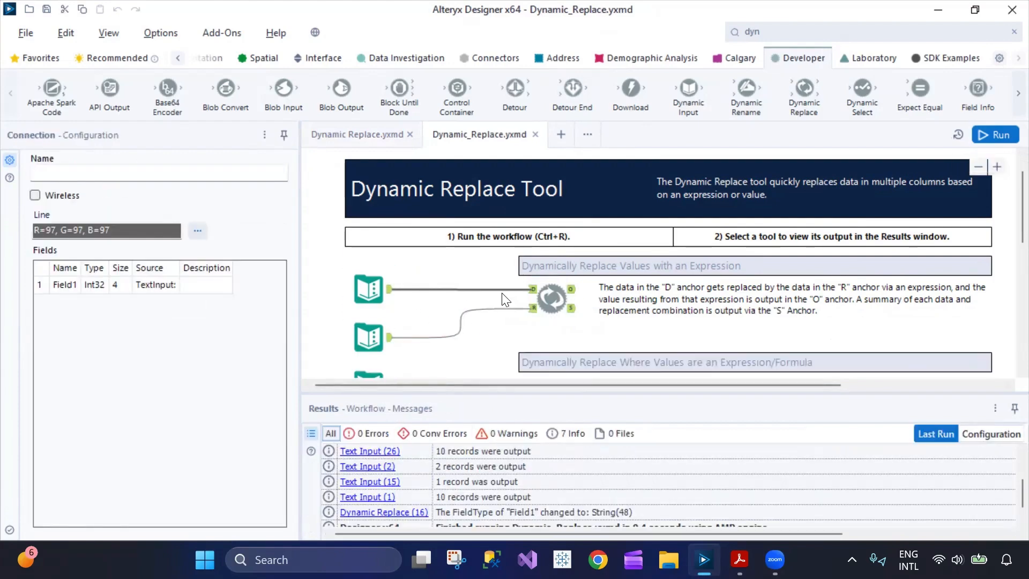
{"action": "left_click", "coordinate": [384, 298]}
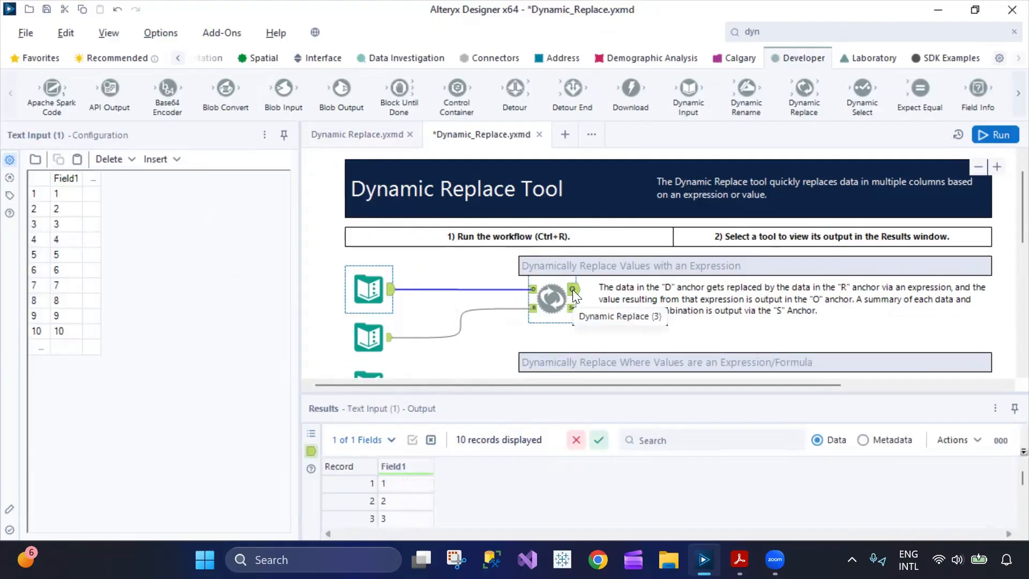
{"action": "left_click", "coordinate": [552, 298]}
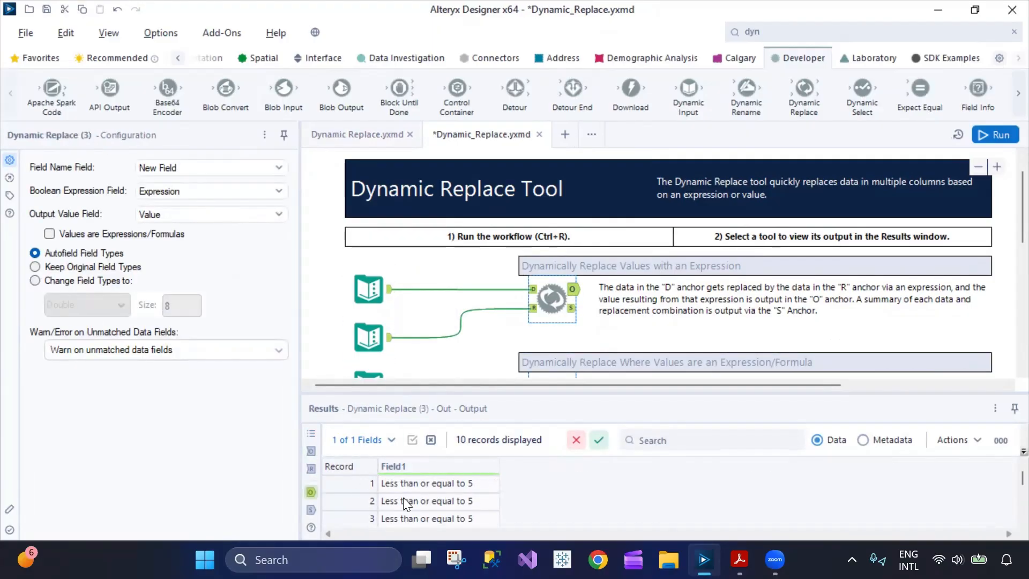
{"action": "scroll", "coordinate": [427, 499], "scroll_direction": "down", "scroll_amount": 3}
{"action": "scroll", "coordinate": [426, 498], "scroll_direction": "up", "scroll_amount": 3}
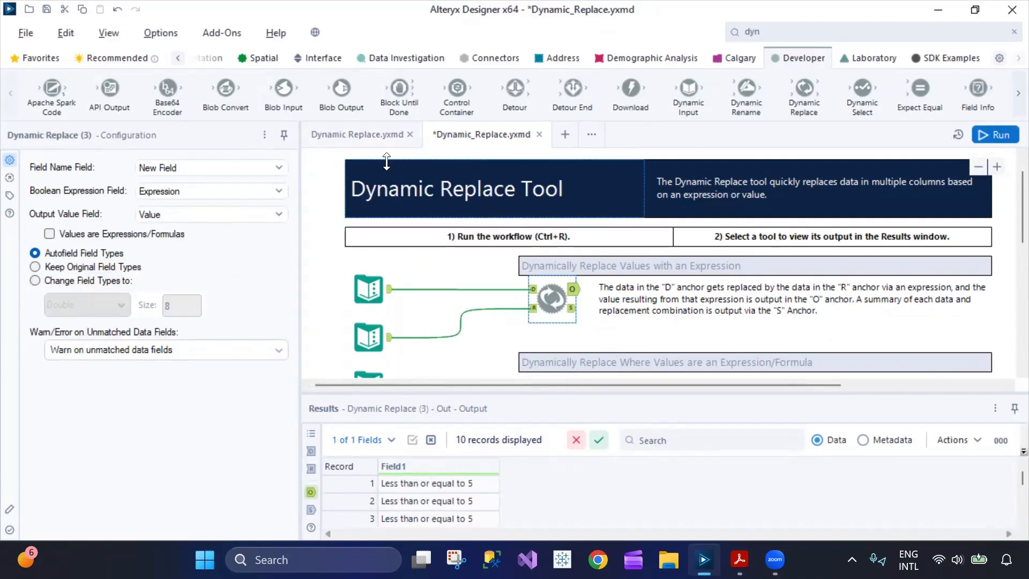
- Close the Dynamic_Replace.yxmd example and show the security log input of the Day 60 workflow
{"action": "left_click", "coordinate": [389, 134]}
{"action": "left_click", "coordinate": [482, 134]}
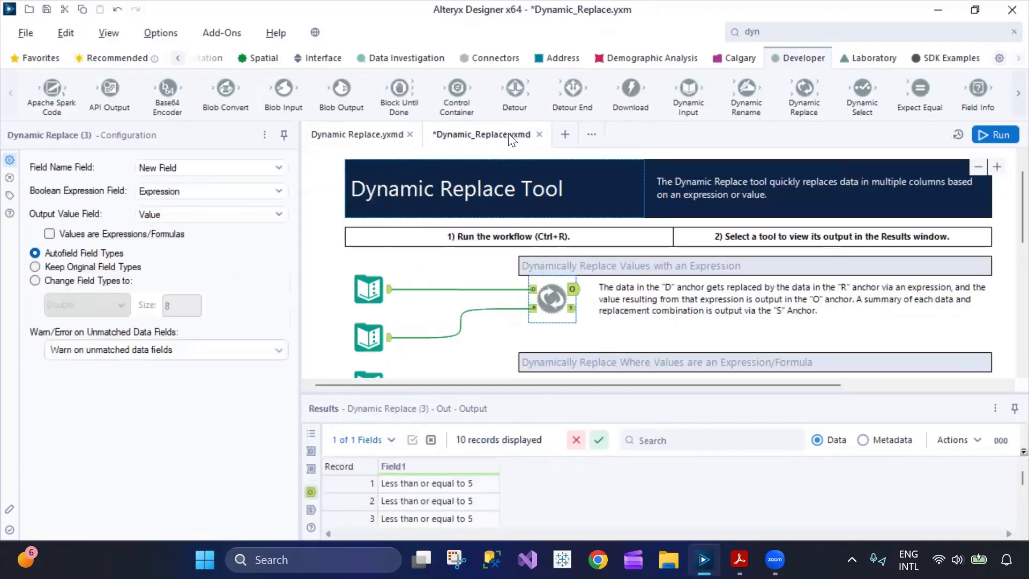
{"action": "left_click", "coordinate": [539, 134]}
{"action": "left_click", "coordinate": [515, 306]}
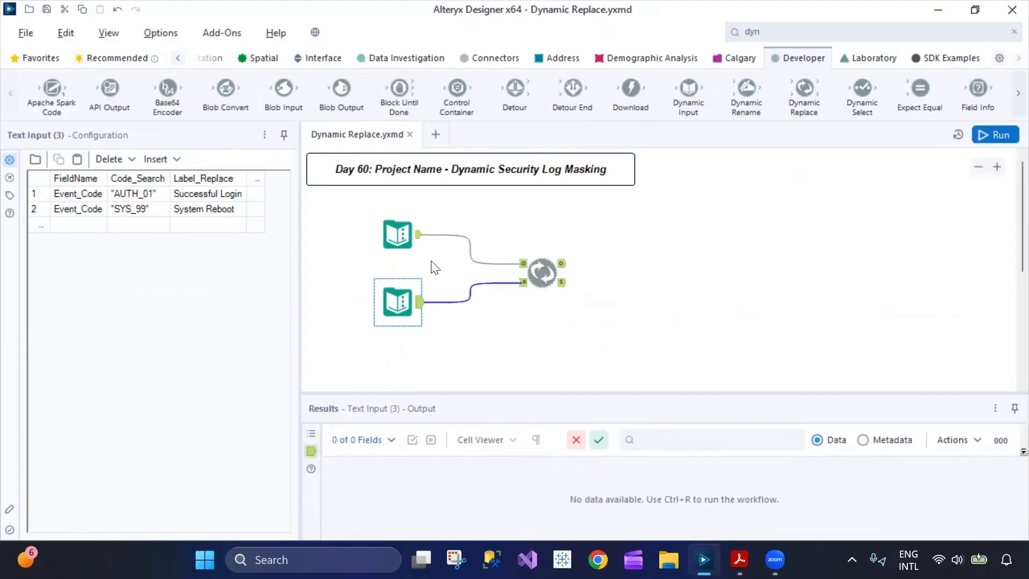
{"action": "left_click", "coordinate": [397, 242]}
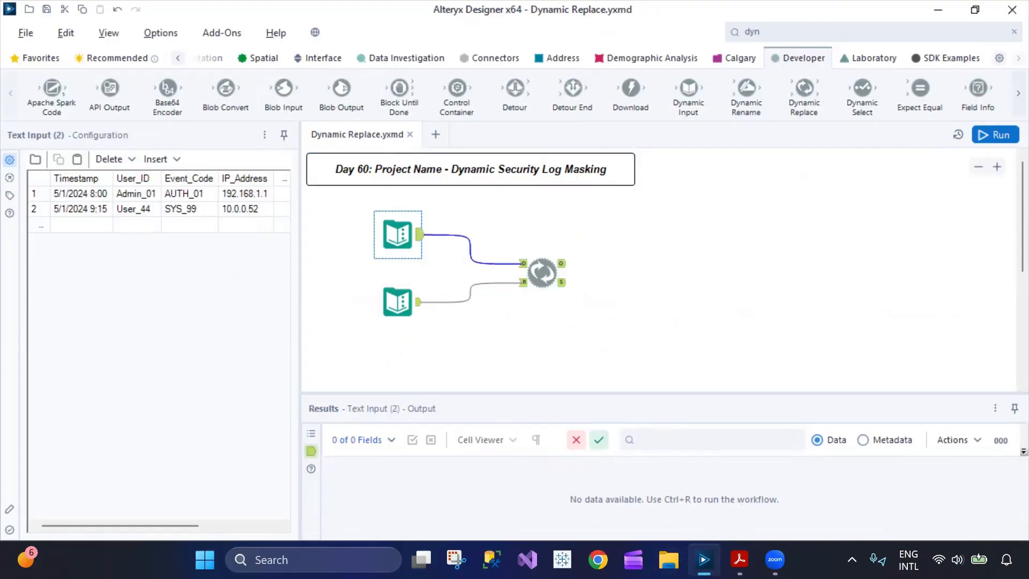
- Switch to Acrobat and read the logics, key learnings and business impact in the Day 60 Final Project Summary
{"action": "left_click", "coordinate": [740, 560]}
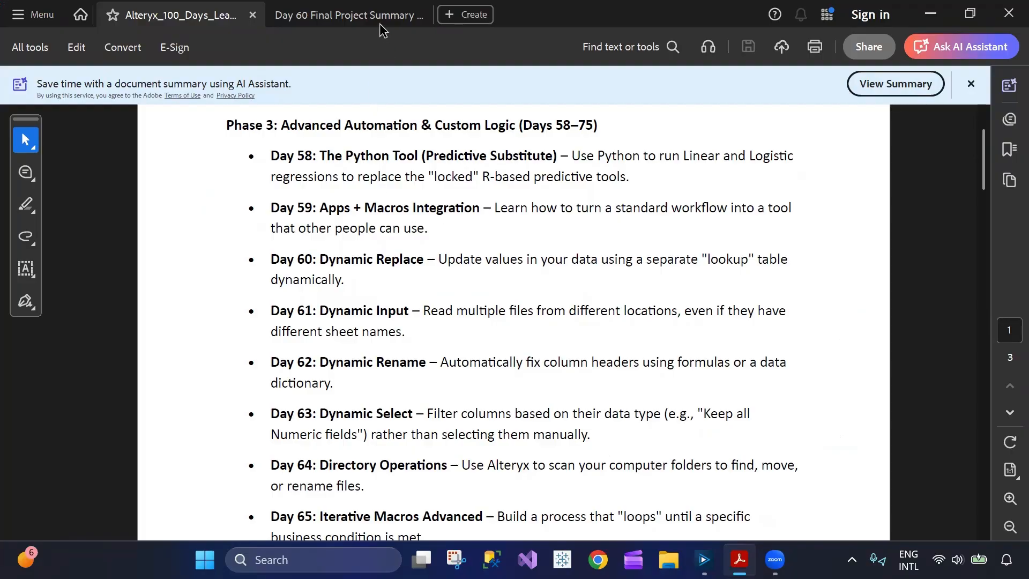
{"action": "left_click", "coordinate": [349, 15]}
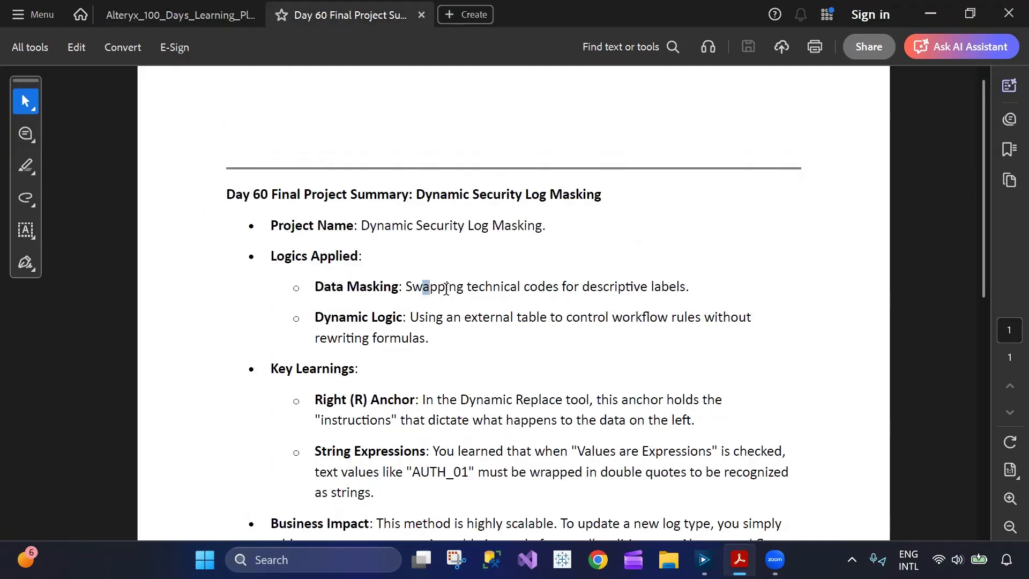
{"action": "left_click_drag", "start_coordinate": [405, 288], "coordinate": [618, 290]}
{"action": "left_click", "coordinate": [501, 298]}
{"action": "scroll", "coordinate": [450, 356], "scroll_direction": "down", "scroll_amount": 2}
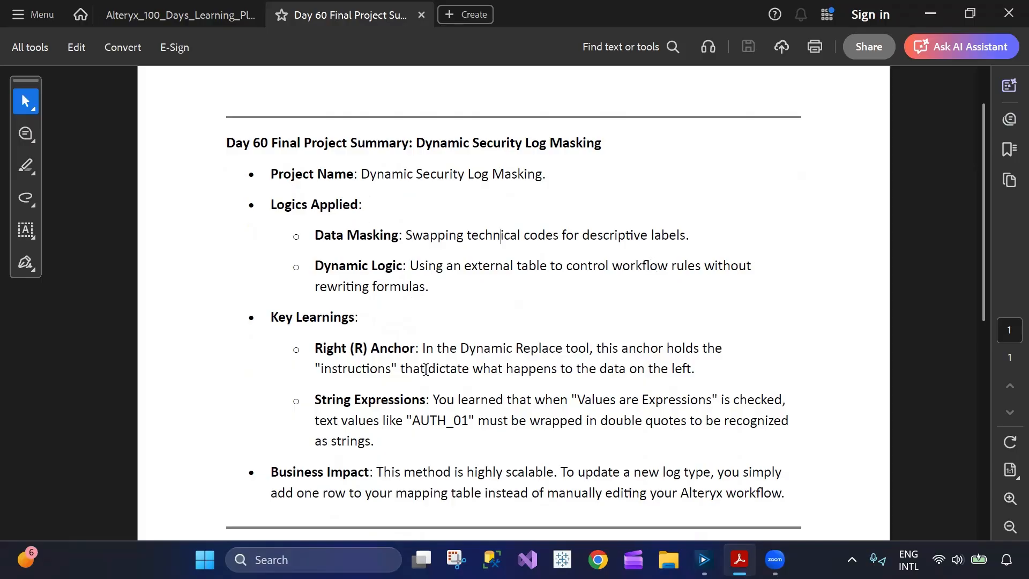
{"action": "scroll", "coordinate": [427, 368], "scroll_direction": "down", "scroll_amount": 3}
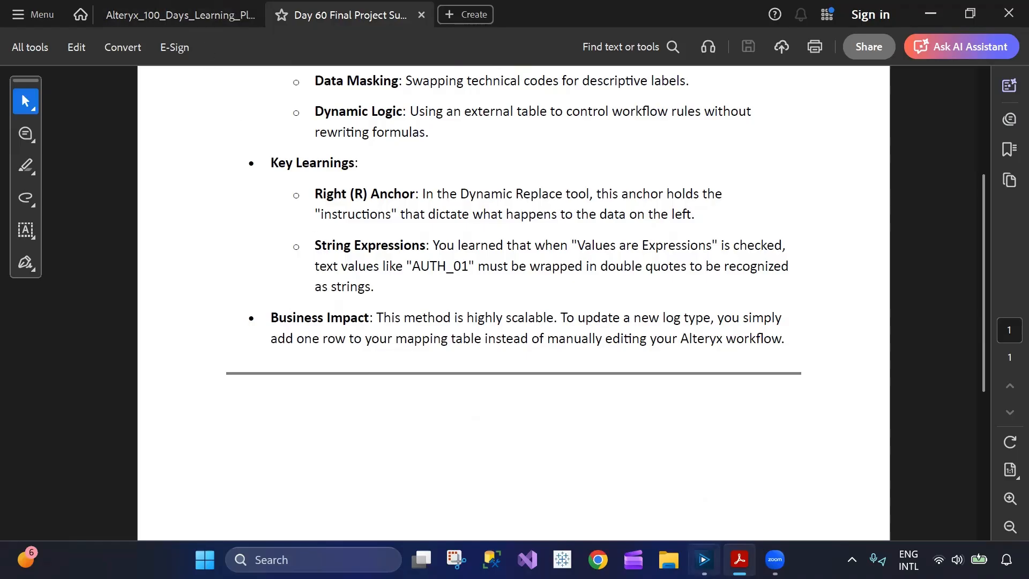
- Switch to Alteryx Designer and examine the Timestamp, User_ID, Event_Code and IP_Address values in the security log input
{"action": "left_click", "coordinate": [704, 559]}
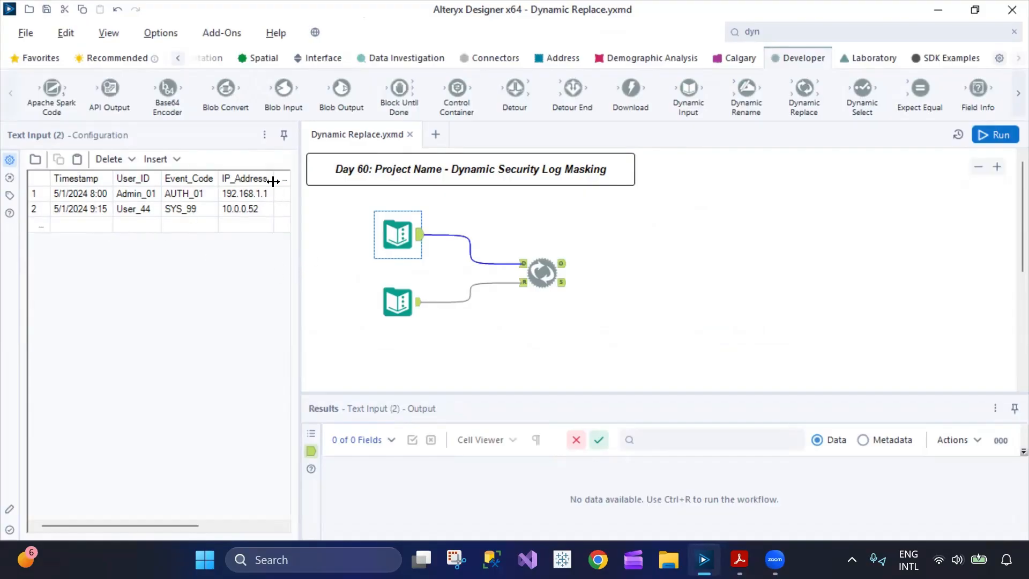
{"action": "left_click_drag", "start_coordinate": [273, 180], "coordinate": [291, 178]}
{"action": "left_click", "coordinate": [72, 213]}
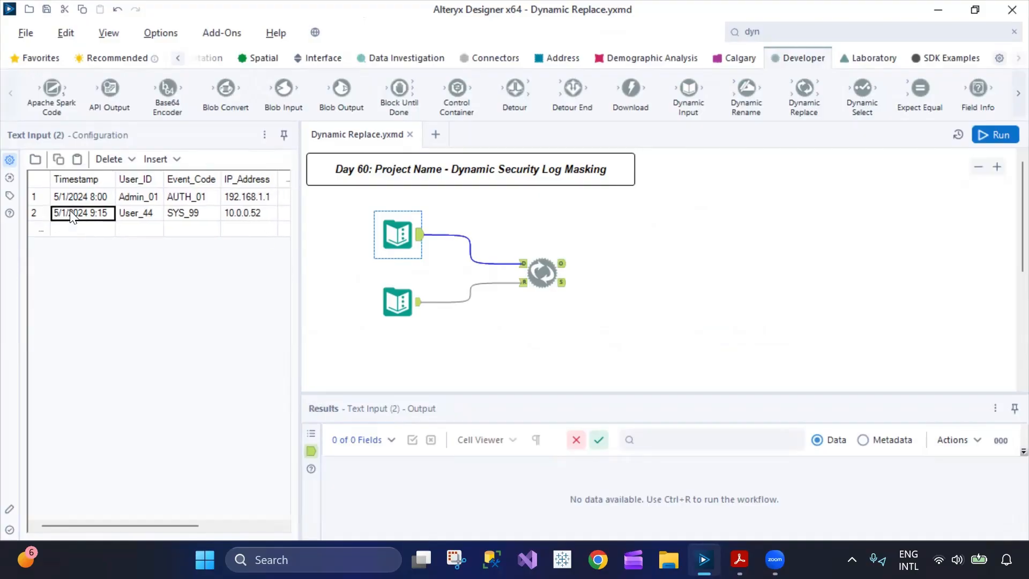
{"action": "left_click", "coordinate": [135, 214]}
{"action": "left_click", "coordinate": [152, 203]}
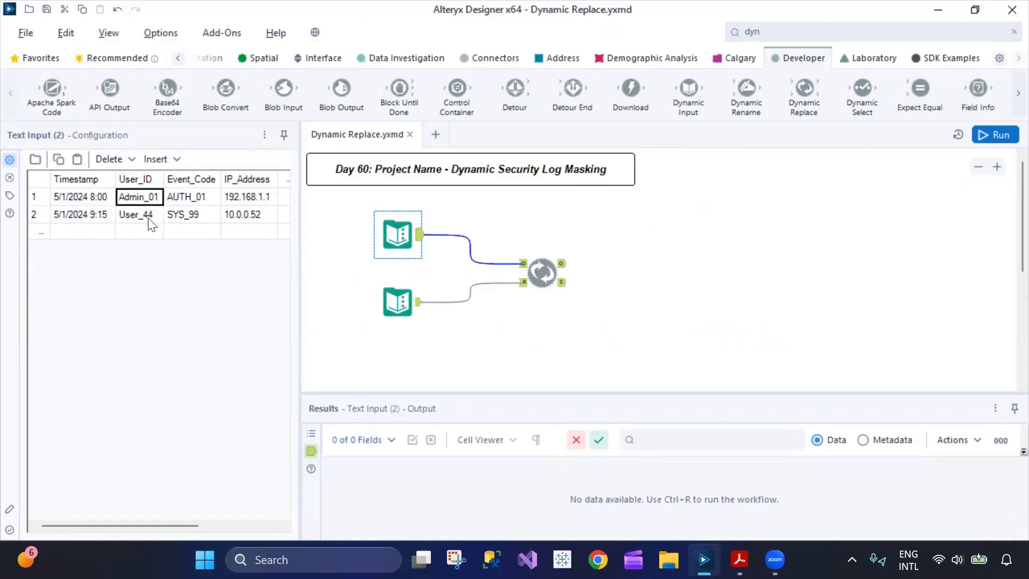
{"action": "left_click", "coordinate": [197, 198]}
{"action": "left_click", "coordinate": [196, 215]}
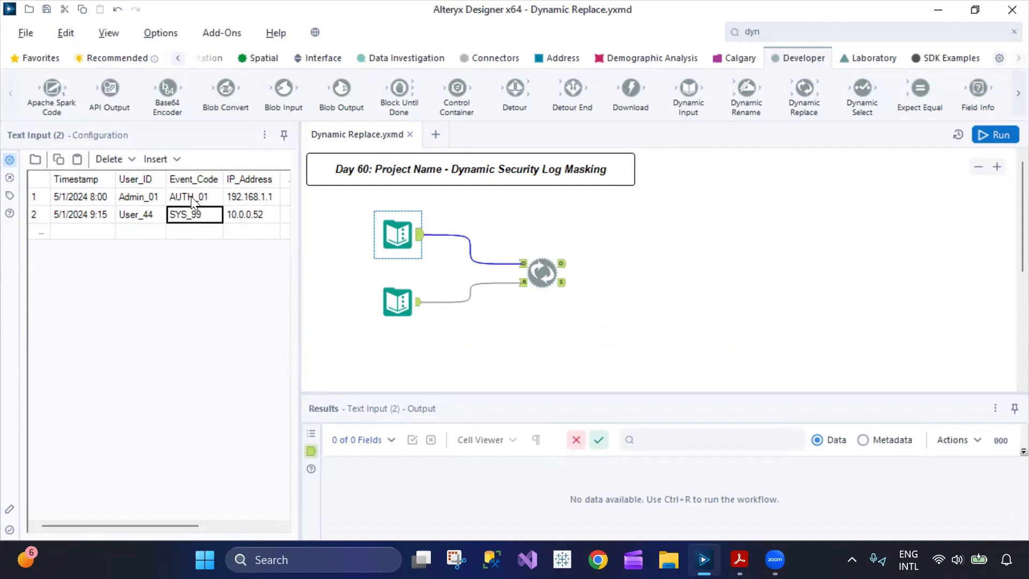
{"action": "left_click", "coordinate": [237, 196]}
{"action": "left_click", "coordinate": [240, 216]}
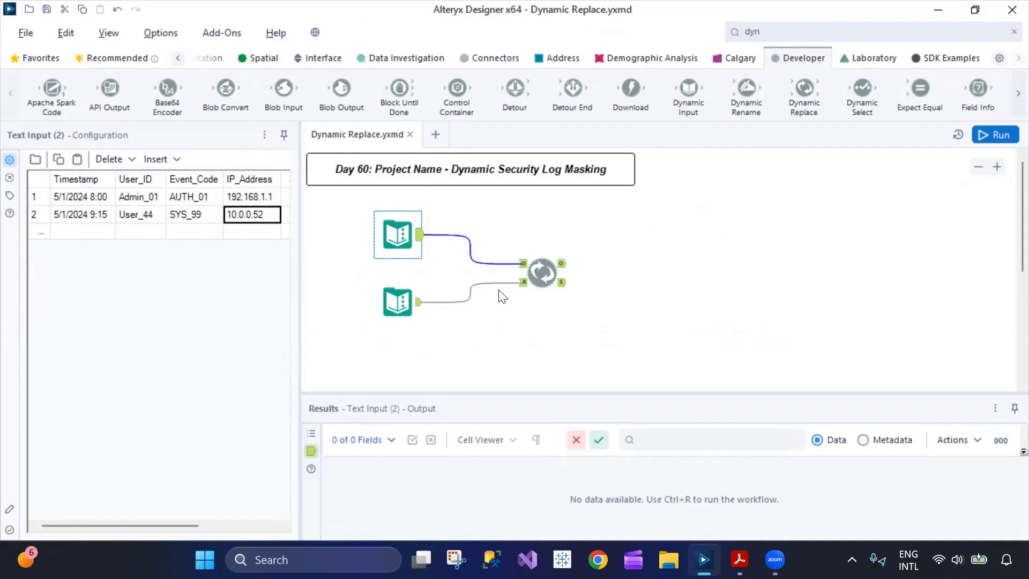
- Examine the lookup table's FieldName, Code_Search and Label_Replace columns and return to the security log input
{"action": "left_click", "coordinate": [398, 303]}
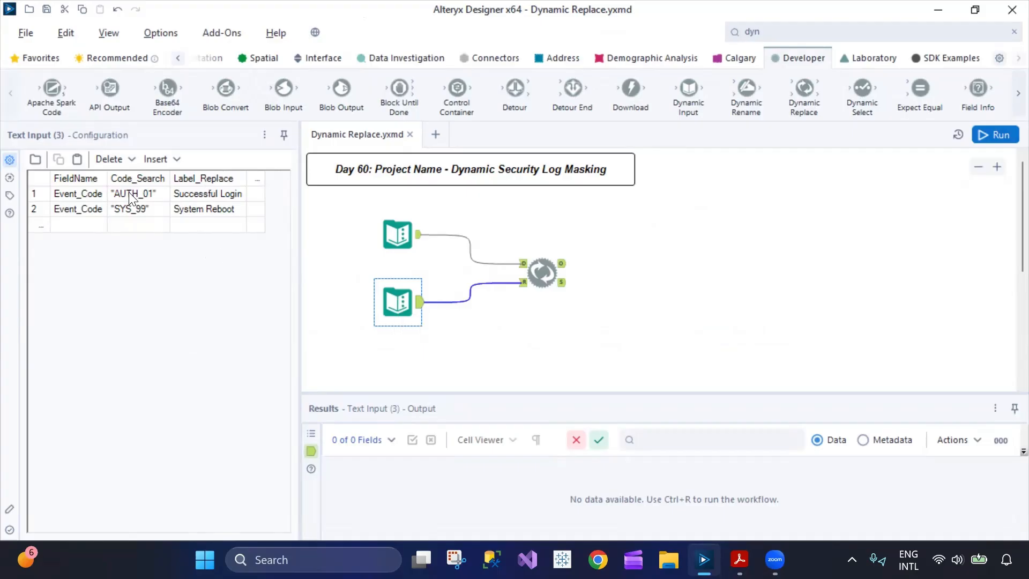
{"action": "left_click", "coordinate": [208, 178]}
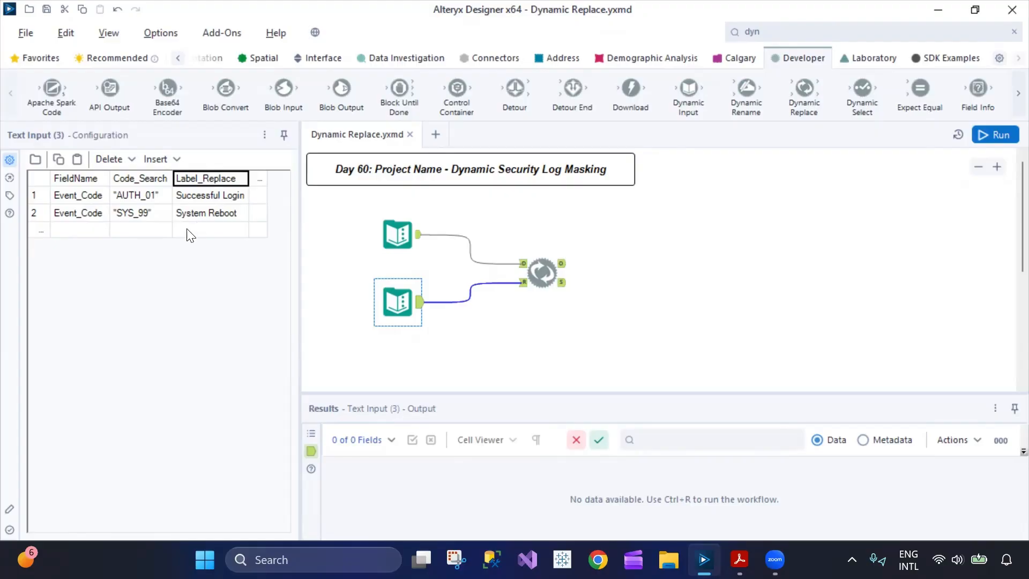
{"action": "left_click", "coordinate": [396, 232]}
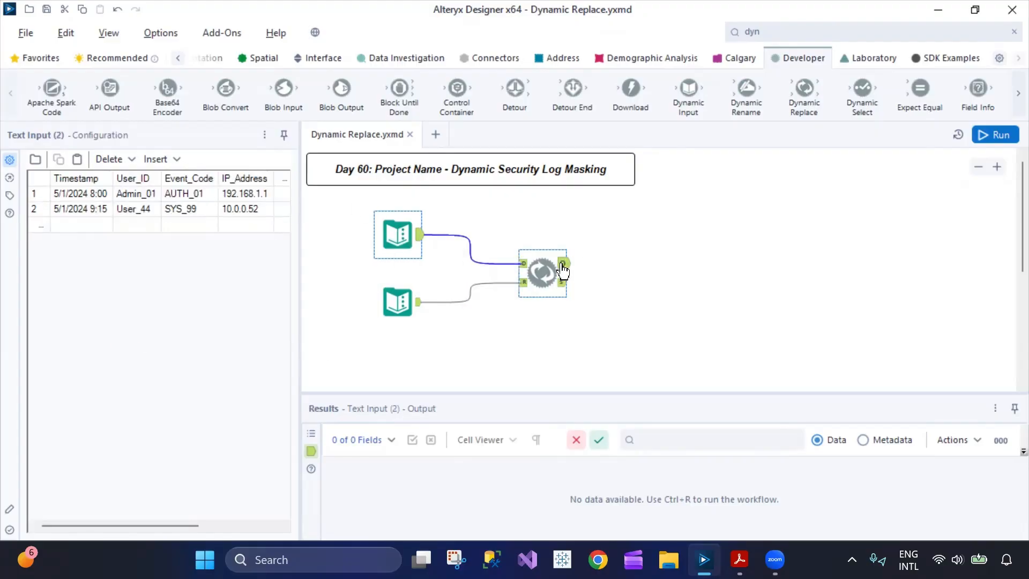
- Run the Day 60 workflow, show the Dynamic Replace output and check which lookup fields the tool's configuration uses
{"action": "left_click", "coordinate": [1004, 138]}
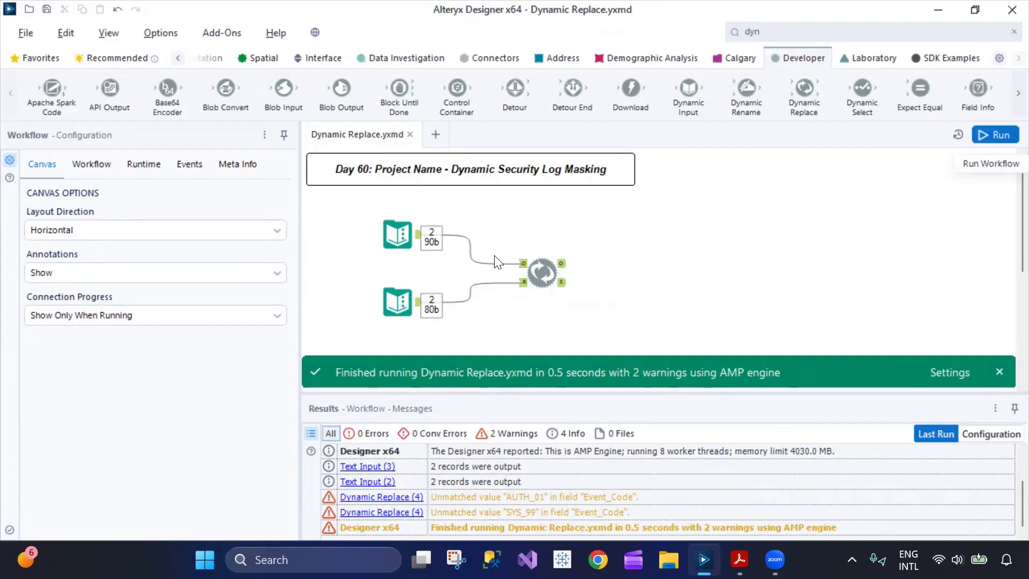
{"action": "left_click", "coordinate": [560, 283]}
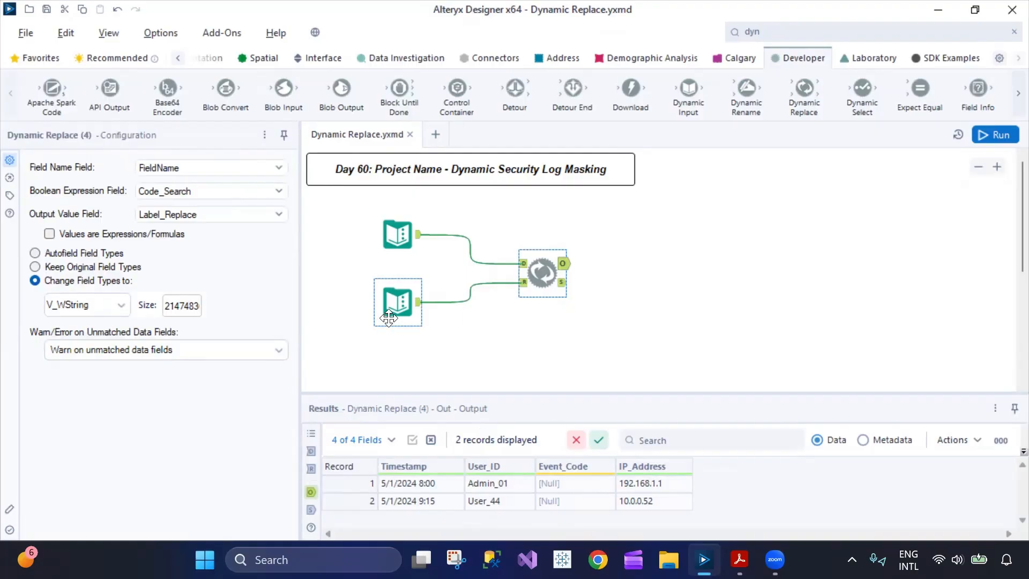
{"action": "left_click", "coordinate": [231, 168]}
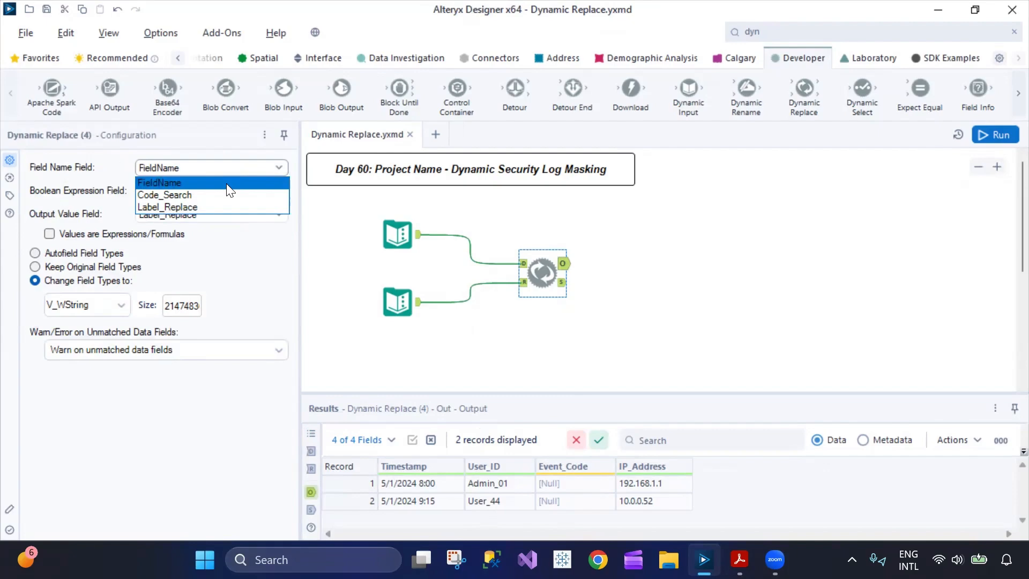
{"action": "left_click", "coordinate": [226, 184]}
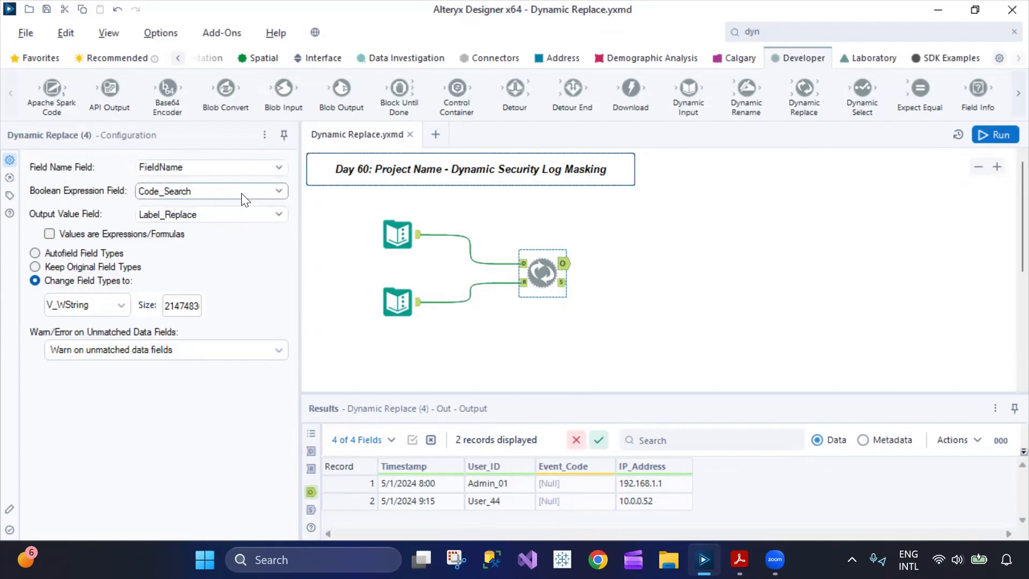
{"action": "left_click", "coordinate": [242, 194]}
{"action": "left_click", "coordinate": [236, 230]}
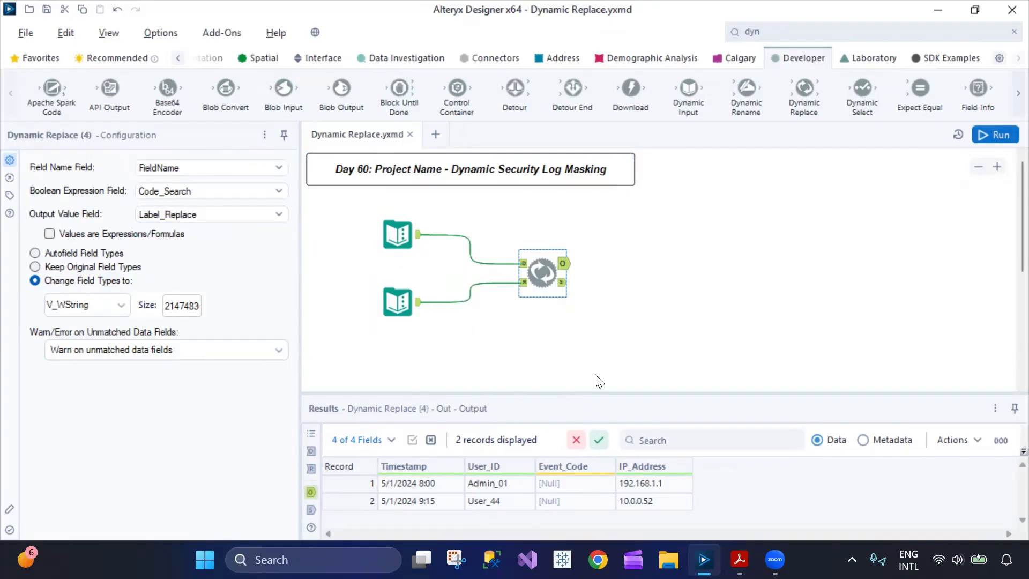
- Compare both Text Input tables with the Dynamic Replace output and enlarge the results area to read its counts output
{"action": "left_click", "coordinate": [397, 303]}
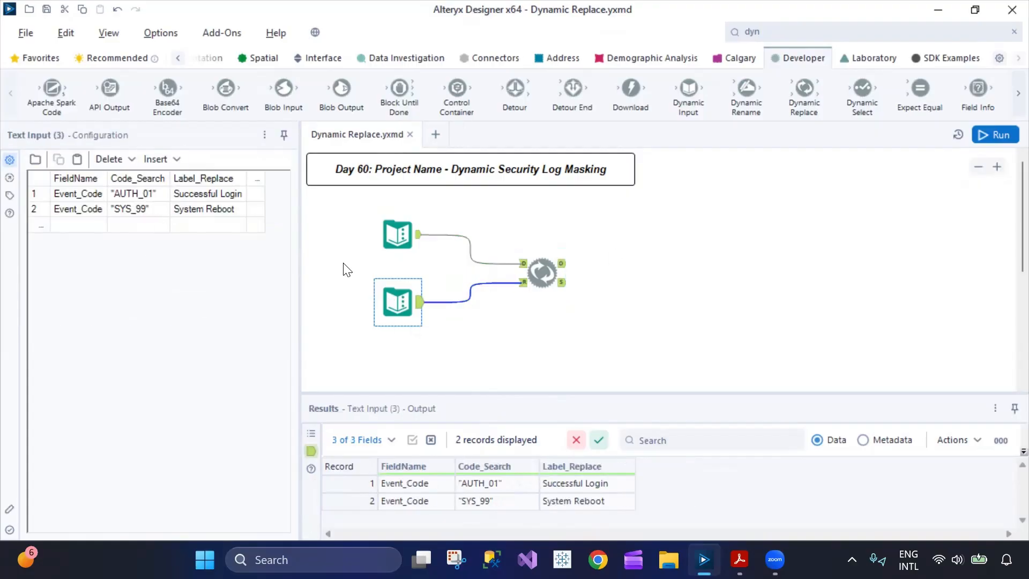
{"action": "left_click", "coordinate": [397, 234]}
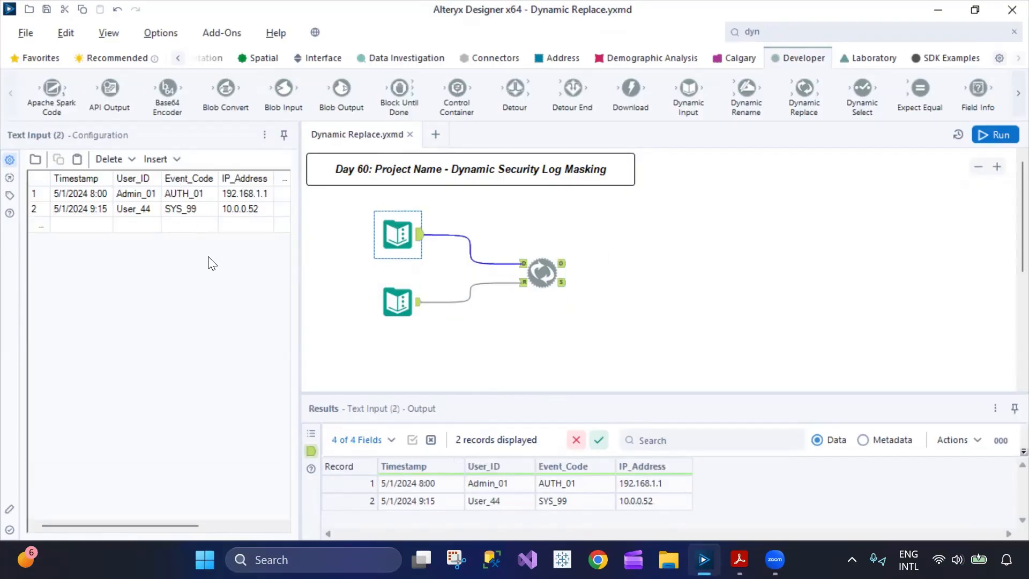
{"action": "left_click", "coordinate": [398, 300]}
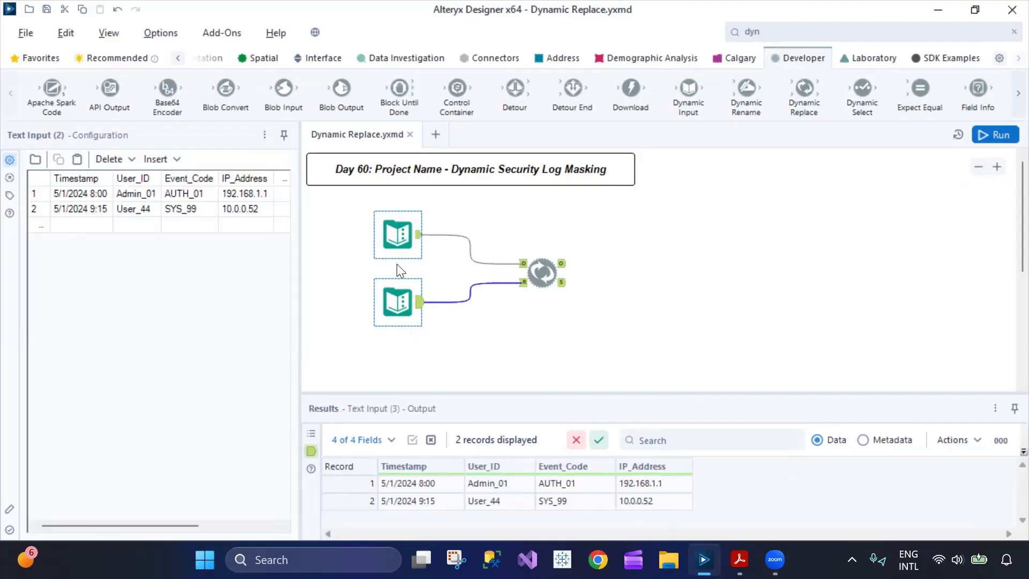
{"action": "left_click", "coordinate": [555, 272]}
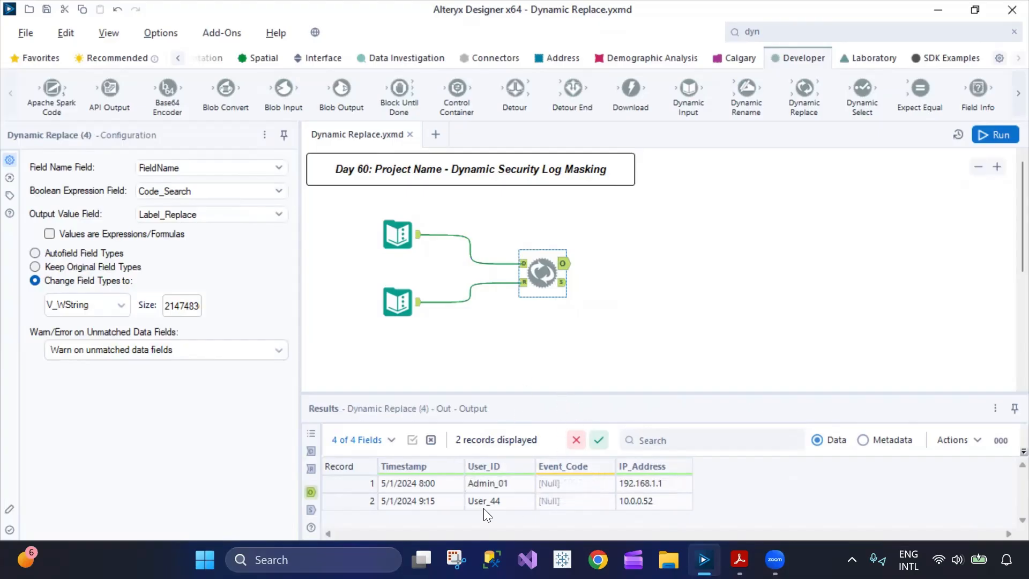
{"action": "left_click", "coordinate": [562, 282]}
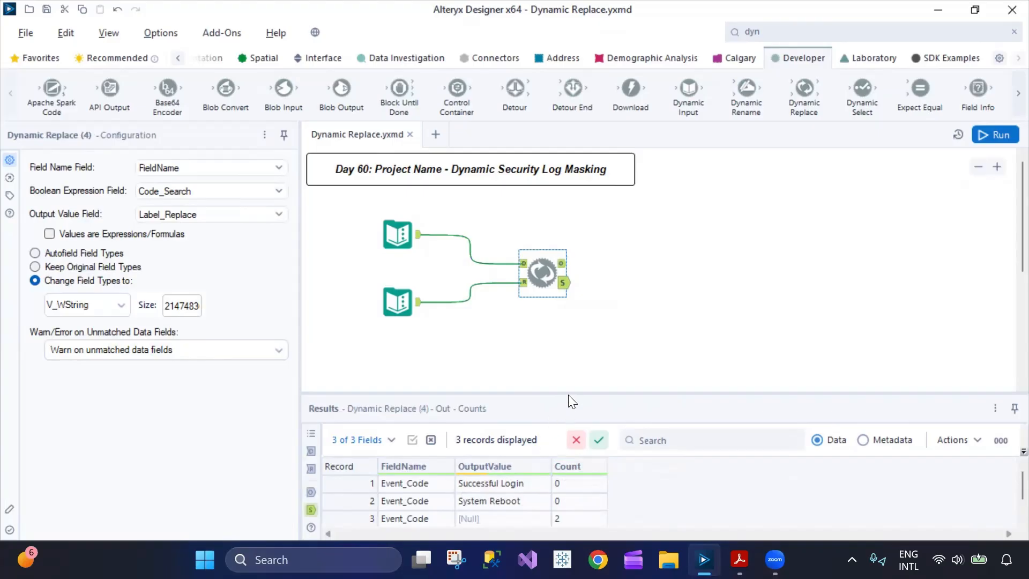
{"action": "left_click_drag", "start_coordinate": [569, 391], "coordinate": [563, 339]}
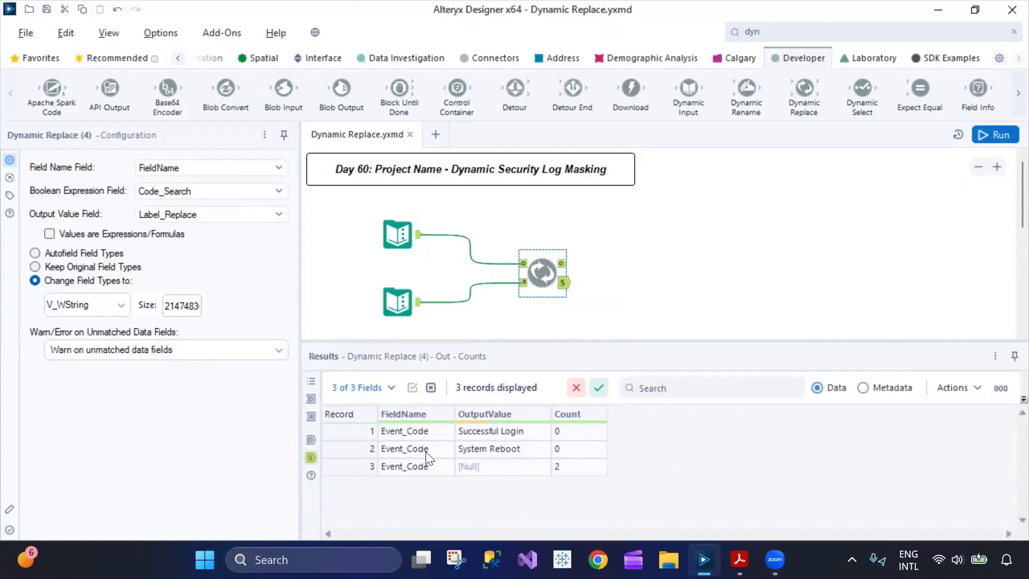
- Check the Dynamic Replace tool's Output Value Field against the lookup table's Label_Replace column and show the replaced output
{"action": "left_click", "coordinate": [195, 215]}
{"action": "left_click", "coordinate": [190, 254]}
{"action": "left_click", "coordinate": [397, 234]}
{"action": "left_click", "coordinate": [397, 302]}
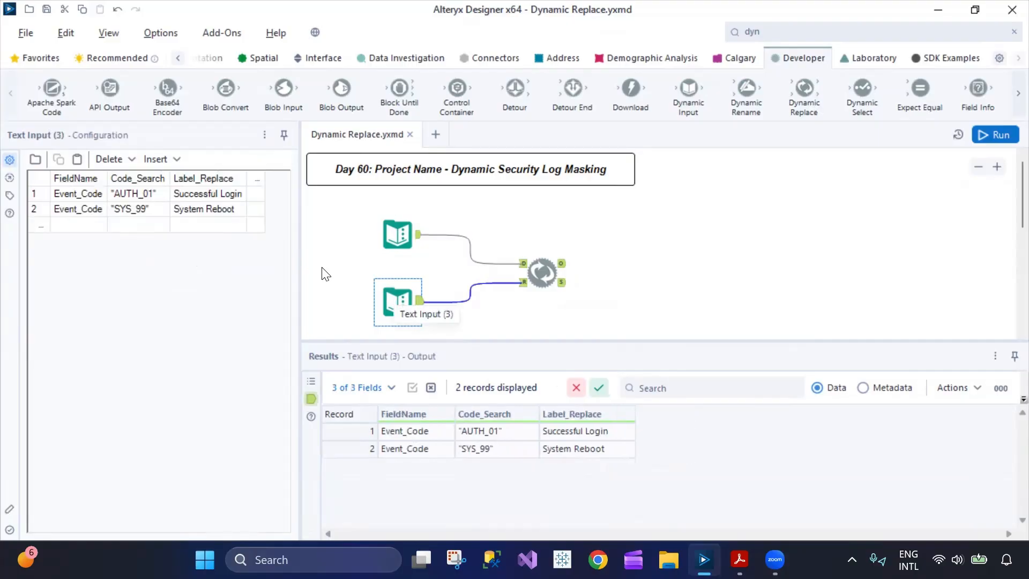
{"action": "left_click", "coordinate": [227, 179]}
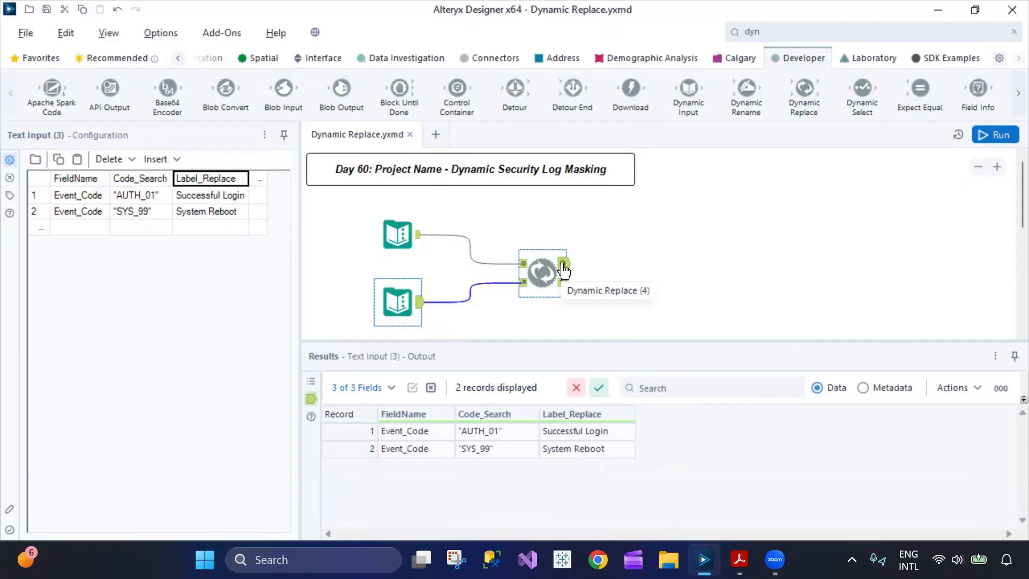
{"action": "left_click", "coordinate": [542, 273]}
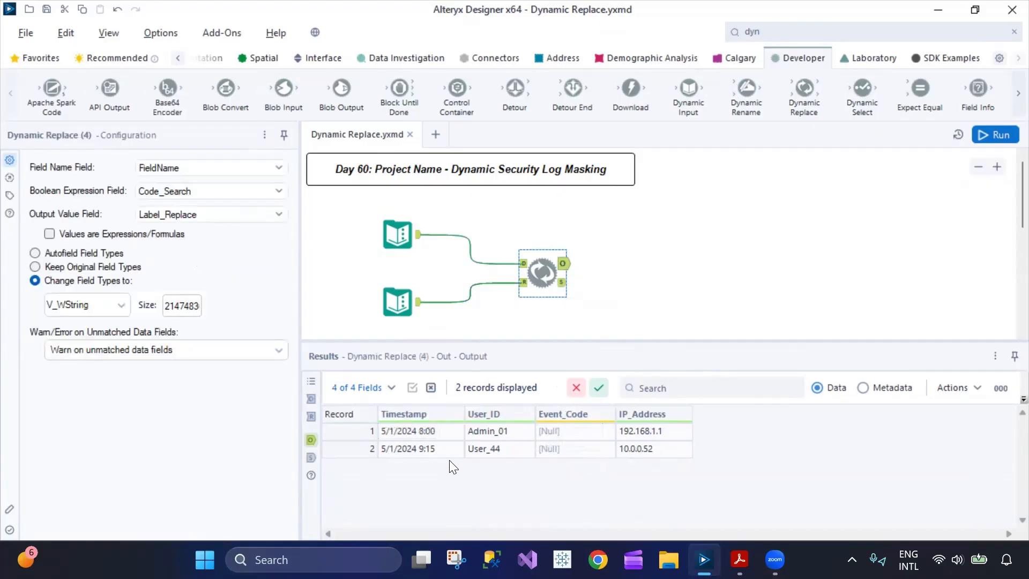
- Review both input tables and both Dynamic Replace outputs again, and check the options for unmatched data fields
{"action": "left_click", "coordinate": [402, 234]}
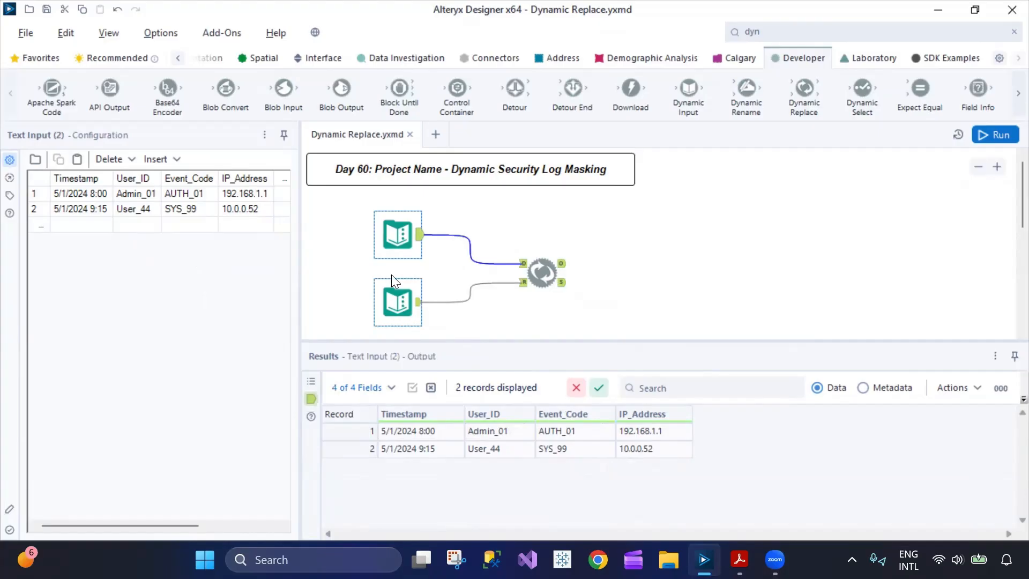
{"action": "left_click", "coordinate": [394, 296]}
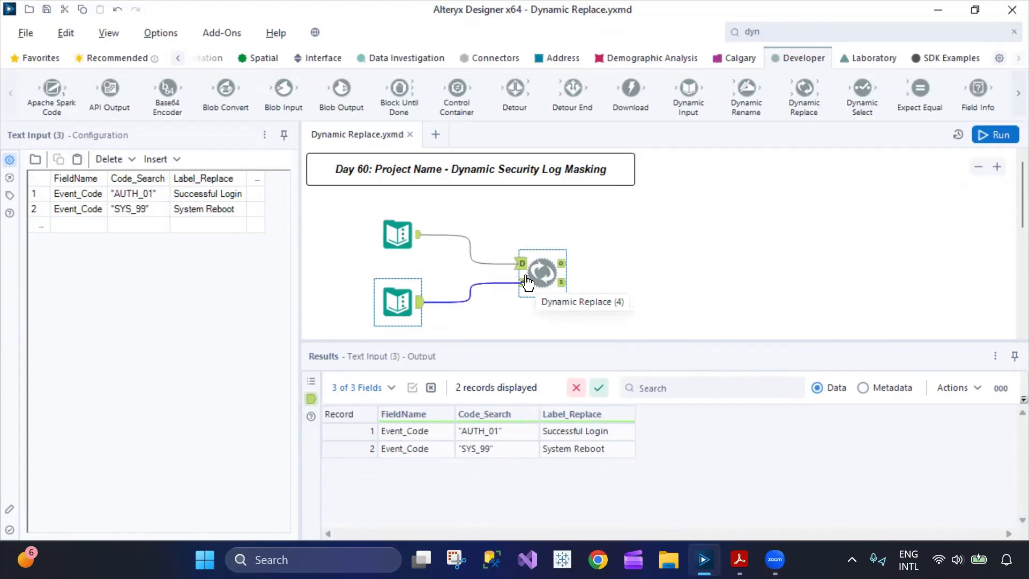
{"action": "left_click", "coordinate": [563, 270]}
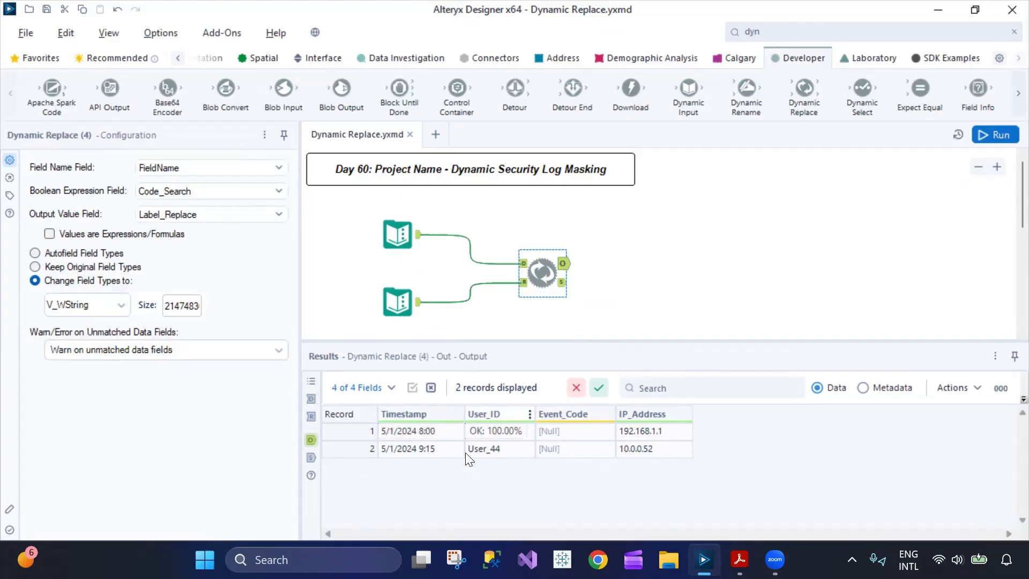
{"action": "left_click", "coordinate": [562, 282]}
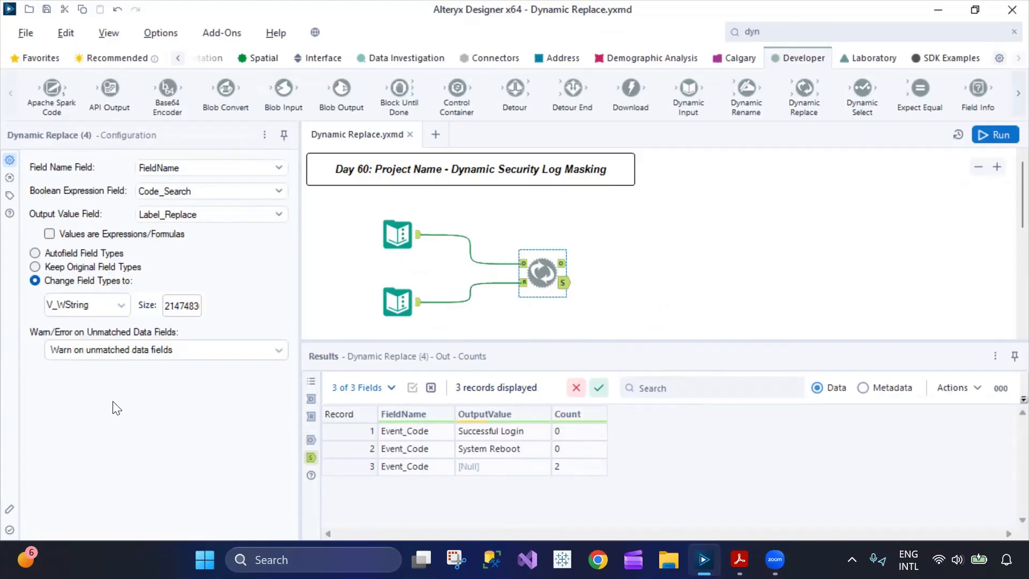
{"action": "left_click", "coordinate": [140, 351]}
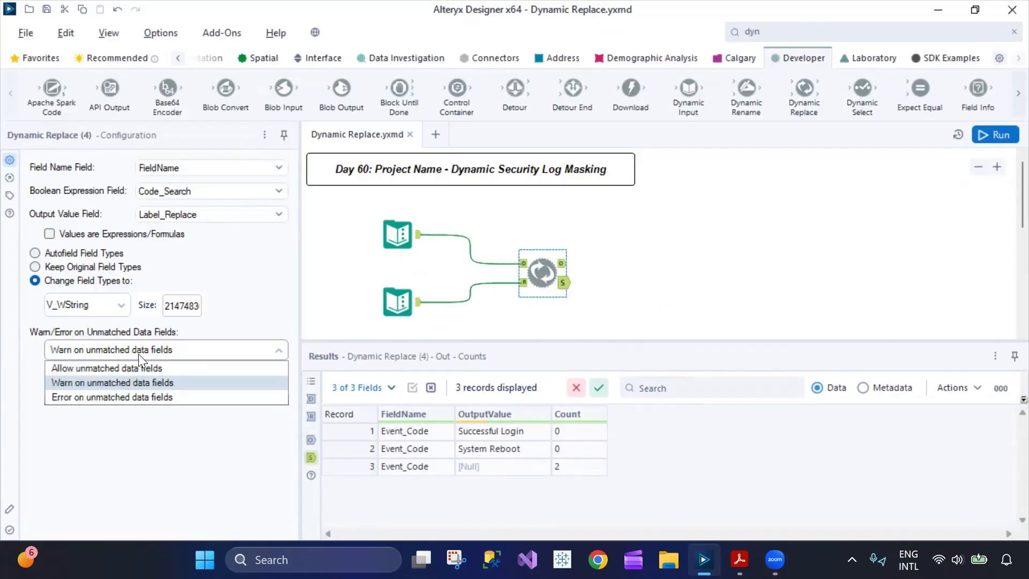
{"action": "left_click", "coordinate": [133, 383]}
- Try running Dynamic Replace with Code_Search as the Field Name Field and FieldName as the Boolean Expression Field
{"action": "left_click", "coordinate": [201, 167]}
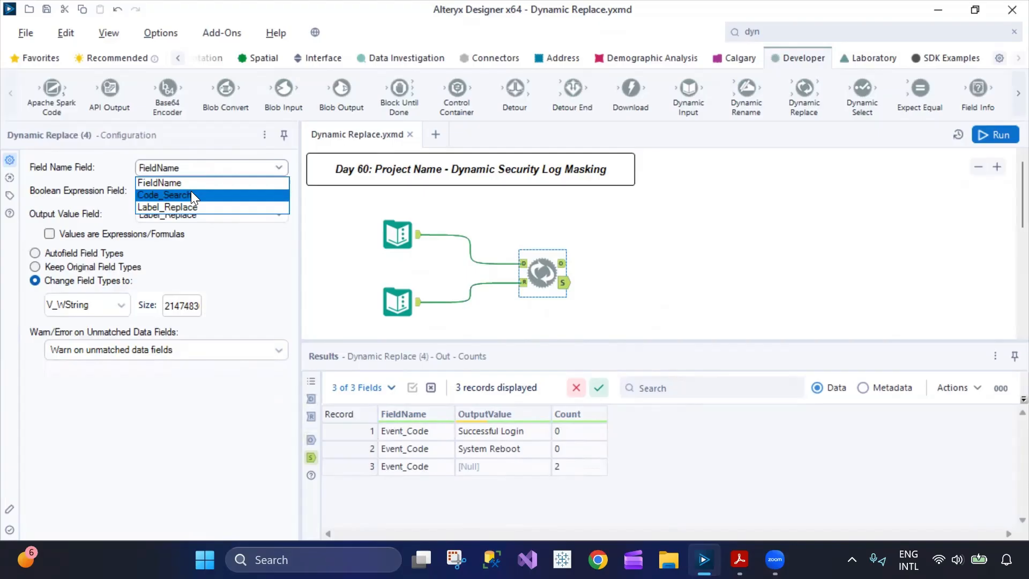
{"action": "left_click", "coordinate": [191, 194]}
{"action": "left_click", "coordinate": [191, 191]}
{"action": "left_click", "coordinate": [187, 204]}
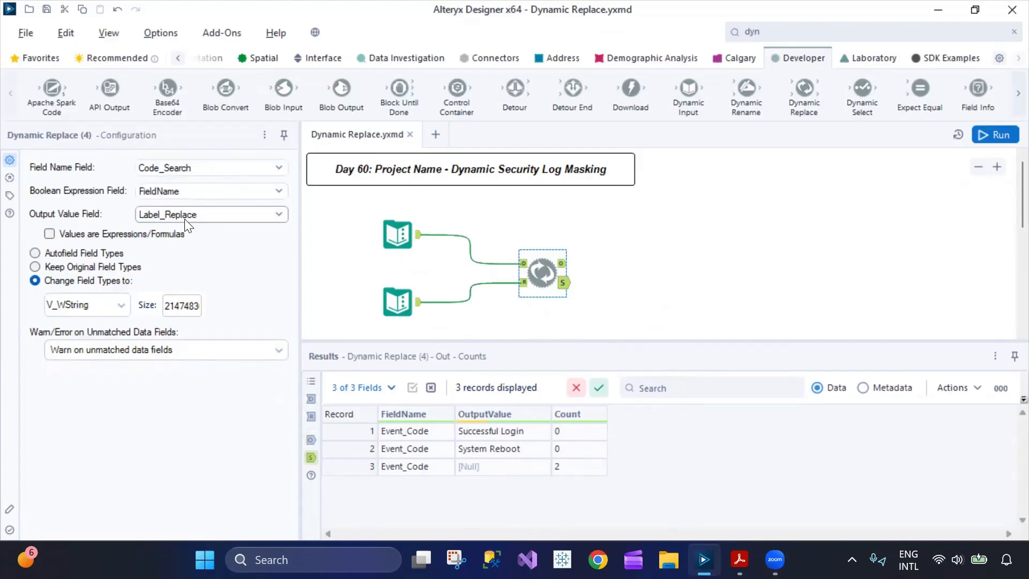
{"action": "left_click", "coordinate": [184, 220]}
{"action": "left_click", "coordinate": [179, 253]}
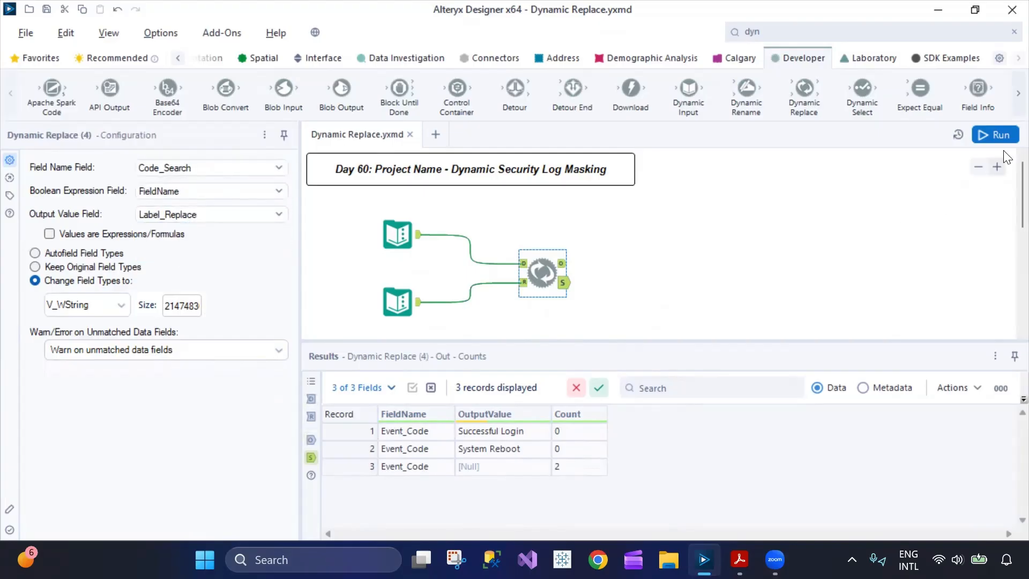
{"action": "left_click", "coordinate": [996, 135]}
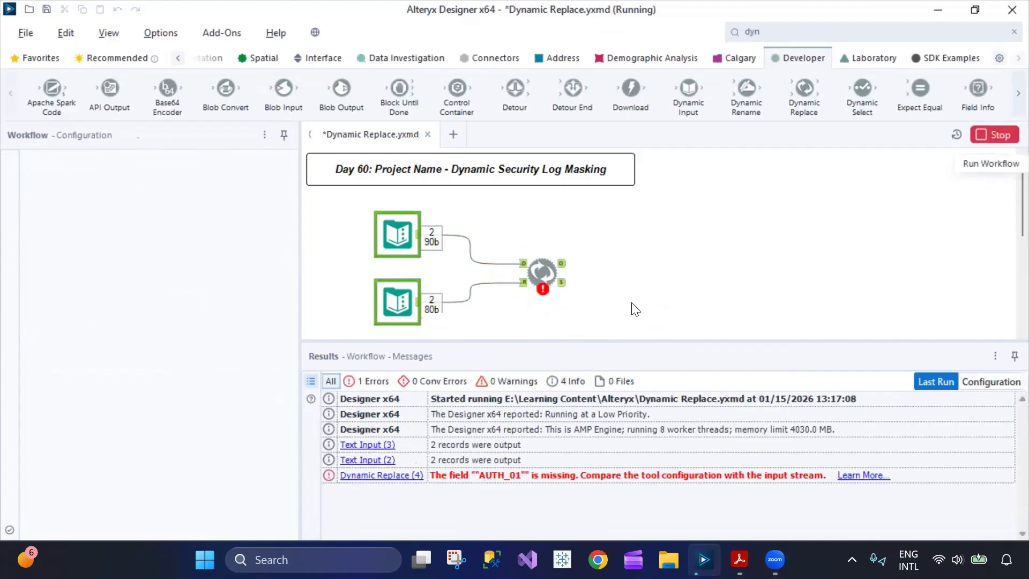
- Set the Field Name Field back to FieldName and the Boolean Expression Field to Code_Search, and show the security log input
{"action": "left_click", "coordinate": [539, 277]}
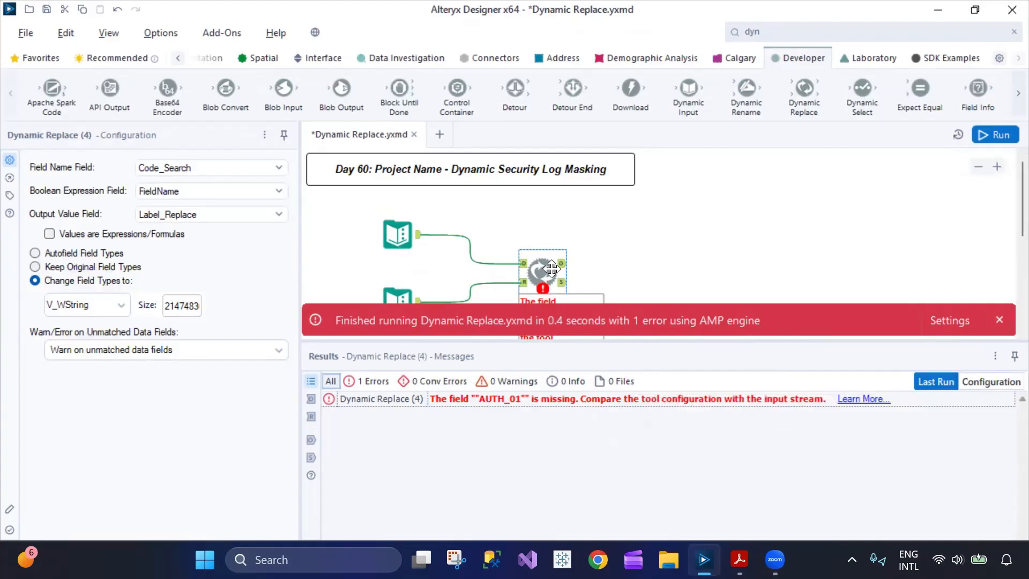
{"action": "left_click", "coordinate": [153, 167]}
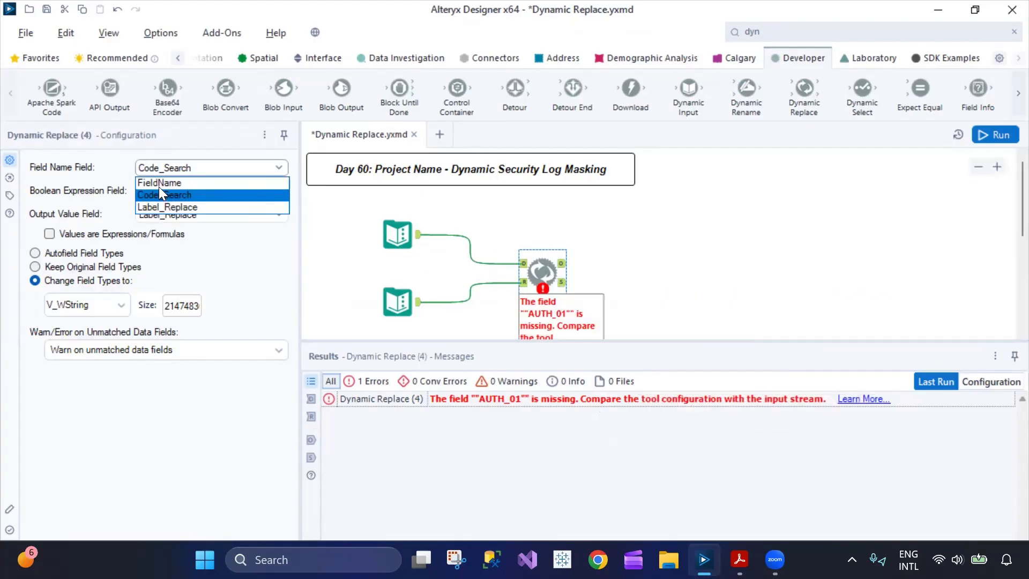
{"action": "left_click", "coordinate": [159, 182]}
{"action": "left_click", "coordinate": [162, 195]}
{"action": "left_click", "coordinate": [161, 214]}
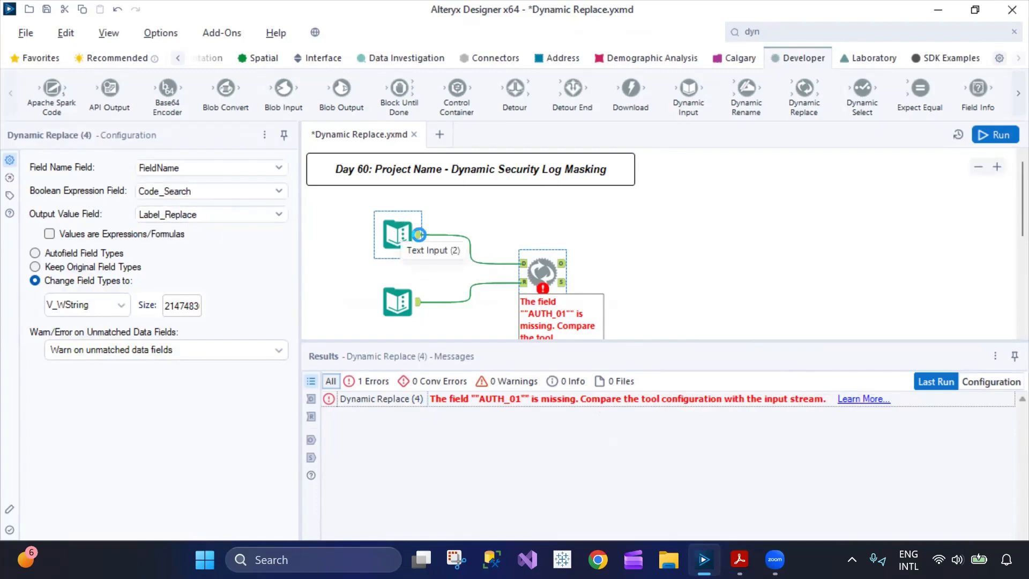
{"action": "left_click", "coordinate": [421, 240]}
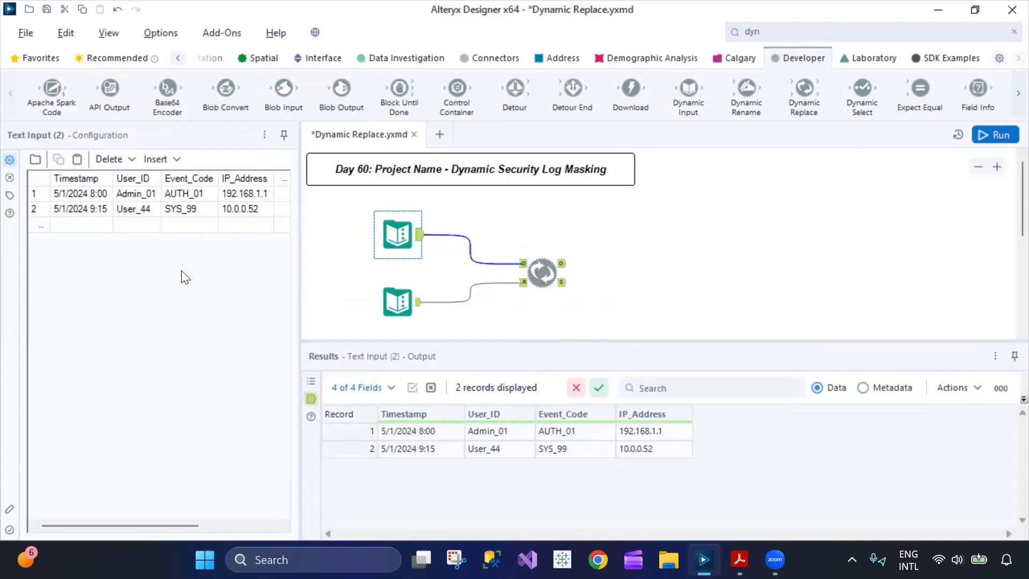
- Check the available columns for the Dynamic Replace tool's Field Name Field, keeping FieldName as the choice
{"action": "left_click", "coordinate": [544, 266]}
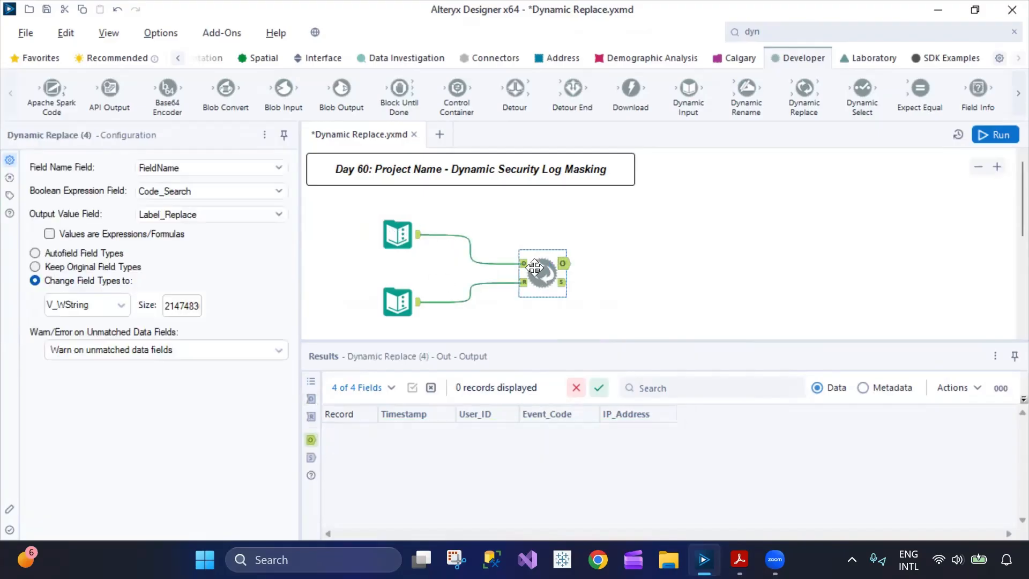
{"action": "left_click", "coordinate": [249, 193]}
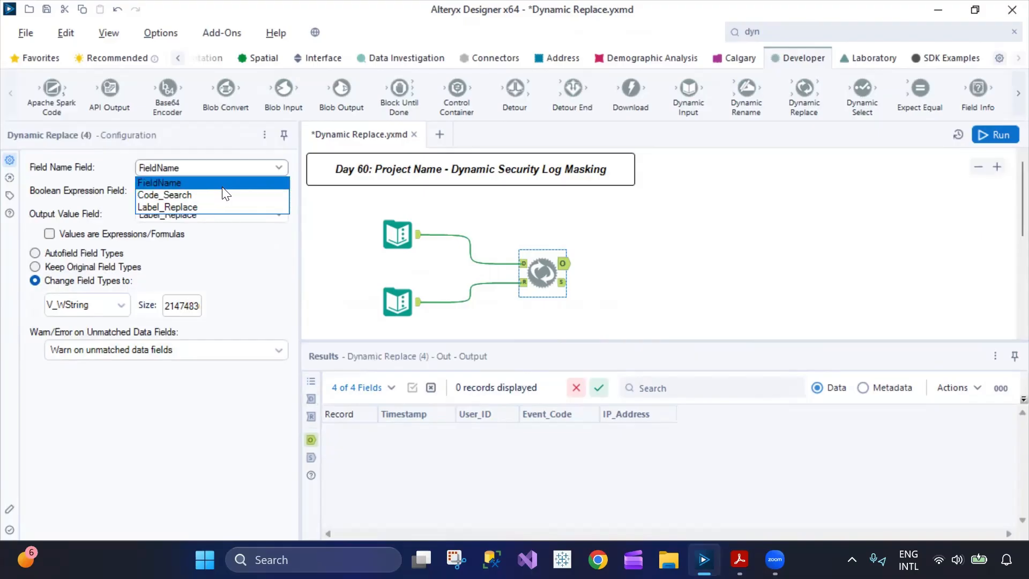
{"action": "left_click", "coordinate": [226, 194]}
- Compare the lookup table's FieldName and Code_Search columns with the Event_Code column of the security log input
{"action": "left_click", "coordinate": [396, 300]}
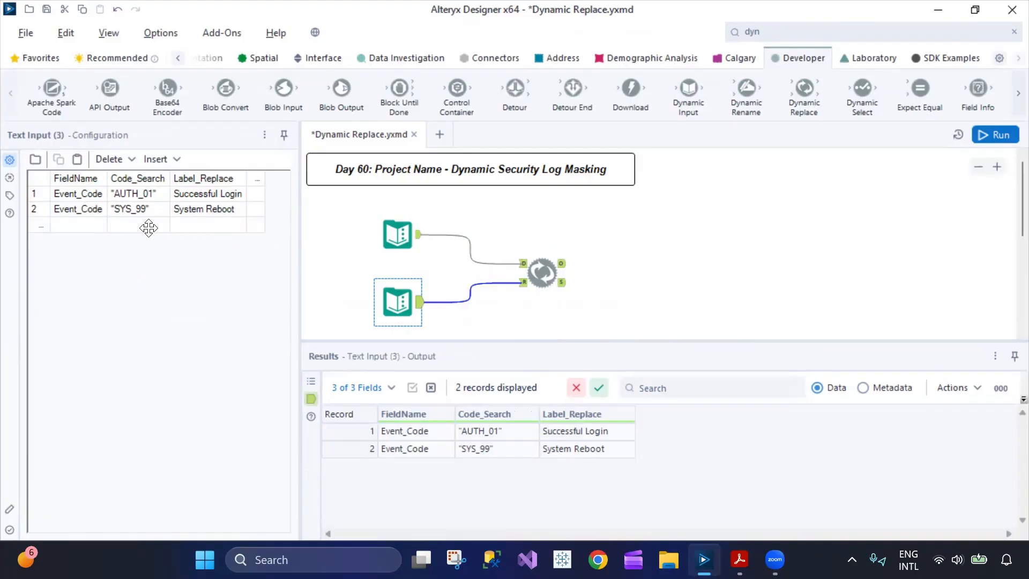
{"action": "left_click", "coordinate": [398, 236], "text": "ctrl"}
{"action": "left_click", "coordinate": [398, 236]}
{"action": "left_click", "coordinate": [188, 181]}
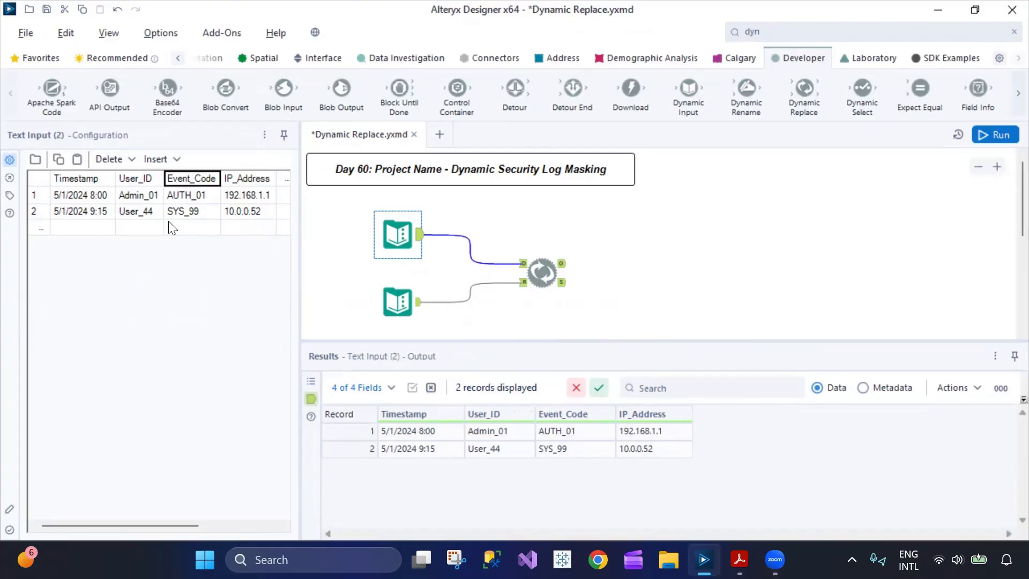
{"action": "left_click", "coordinate": [414, 300], "text": "ctrl"}
{"action": "left_click", "coordinate": [391, 302]}
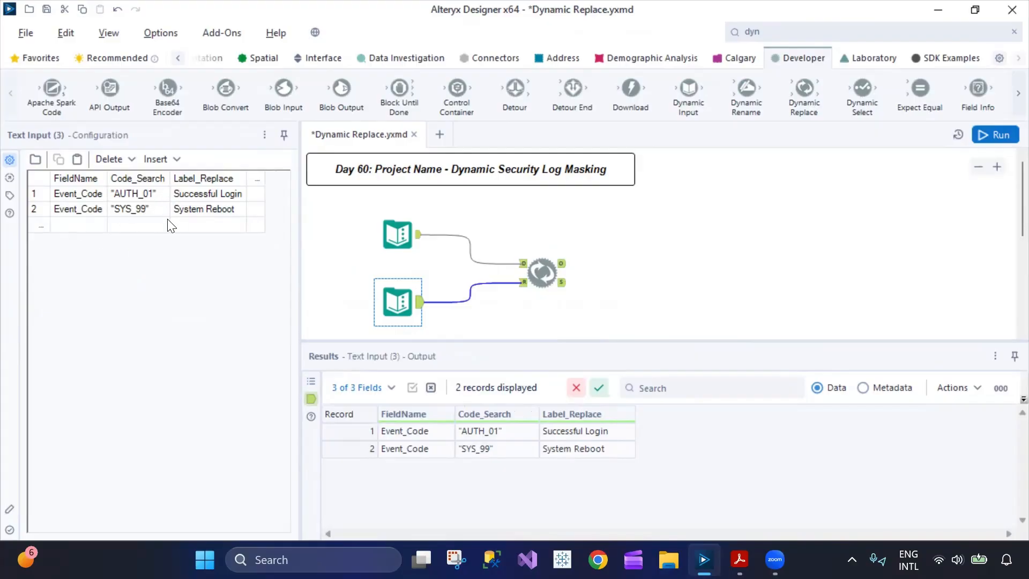
- Run the workflow with the current Dynamic Replace settings and inspect the tool's replaced output and counts output
{"action": "left_click", "coordinate": [542, 272]}
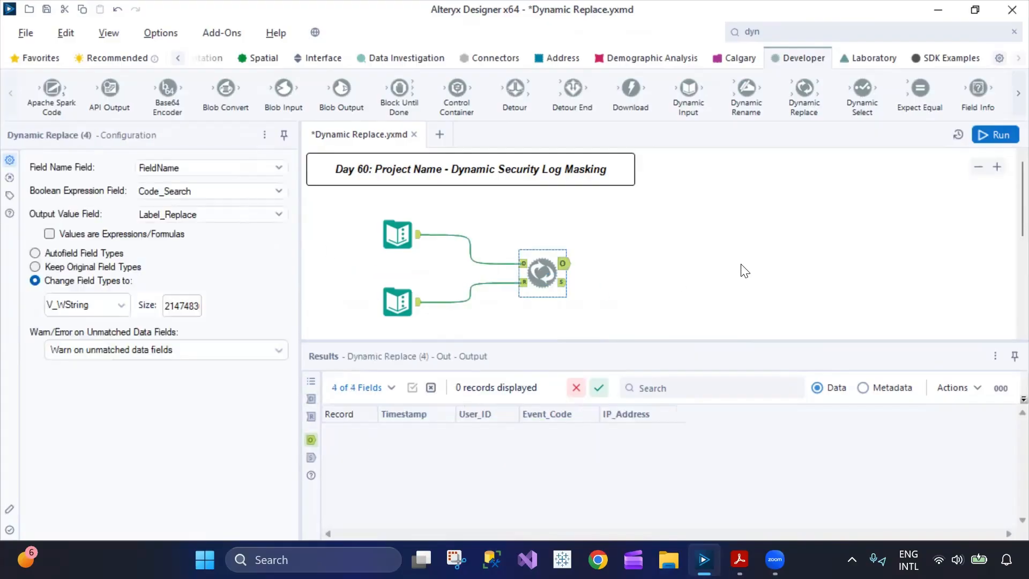
{"action": "left_click", "coordinate": [996, 136]}
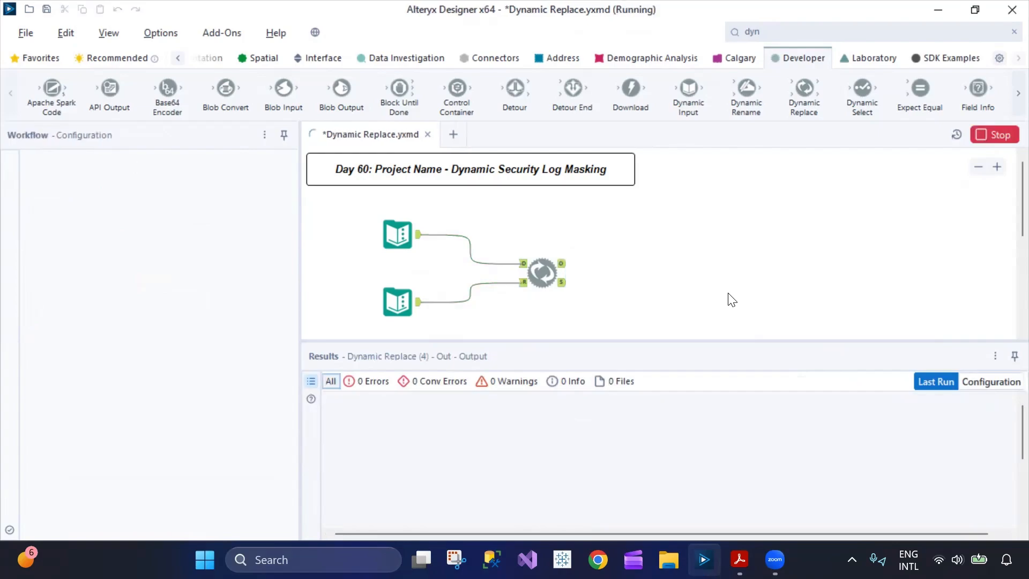
{"action": "left_click", "coordinate": [557, 264]}
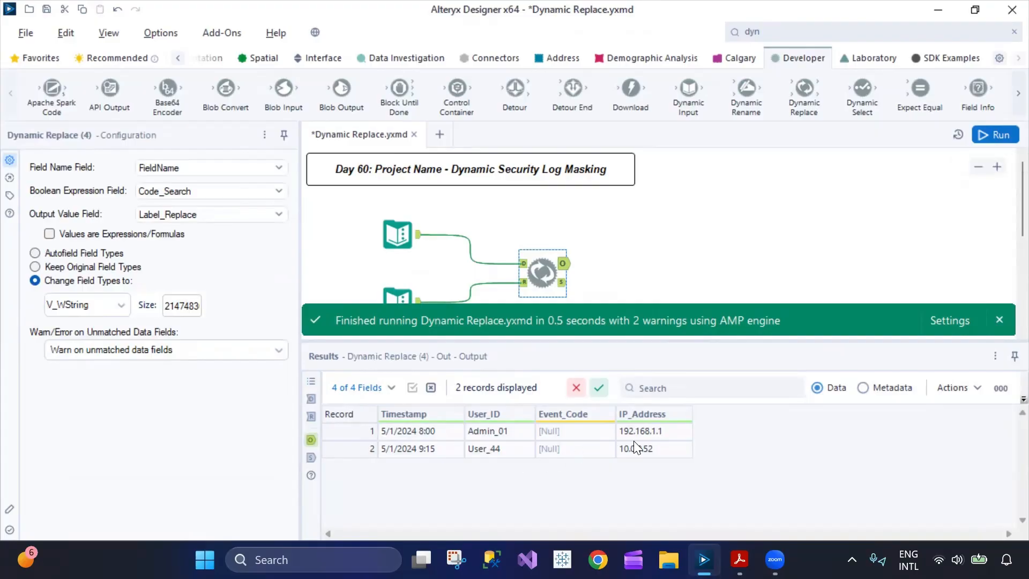
{"action": "left_click", "coordinate": [562, 282]}
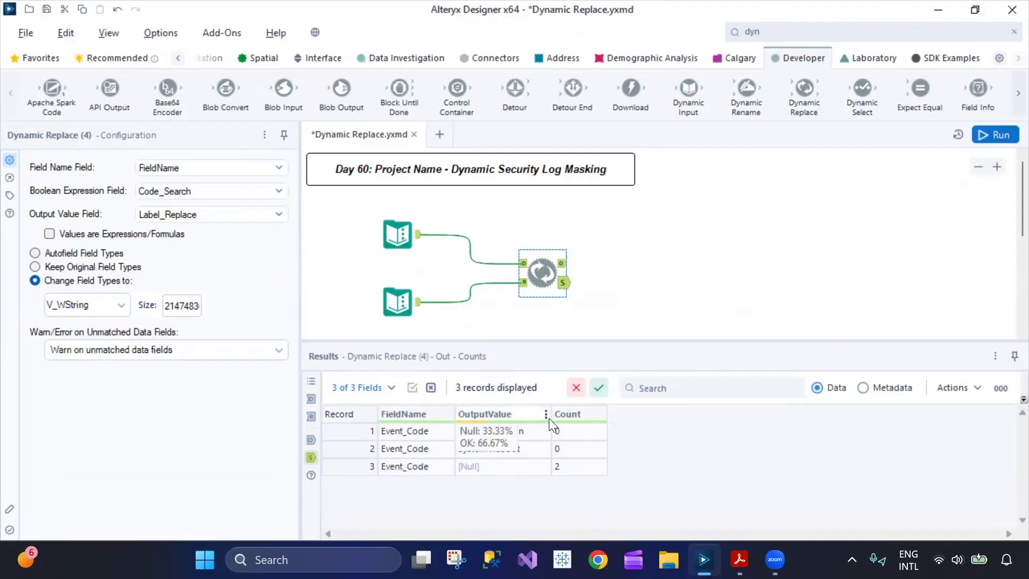
{"action": "left_click", "coordinate": [602, 415]}
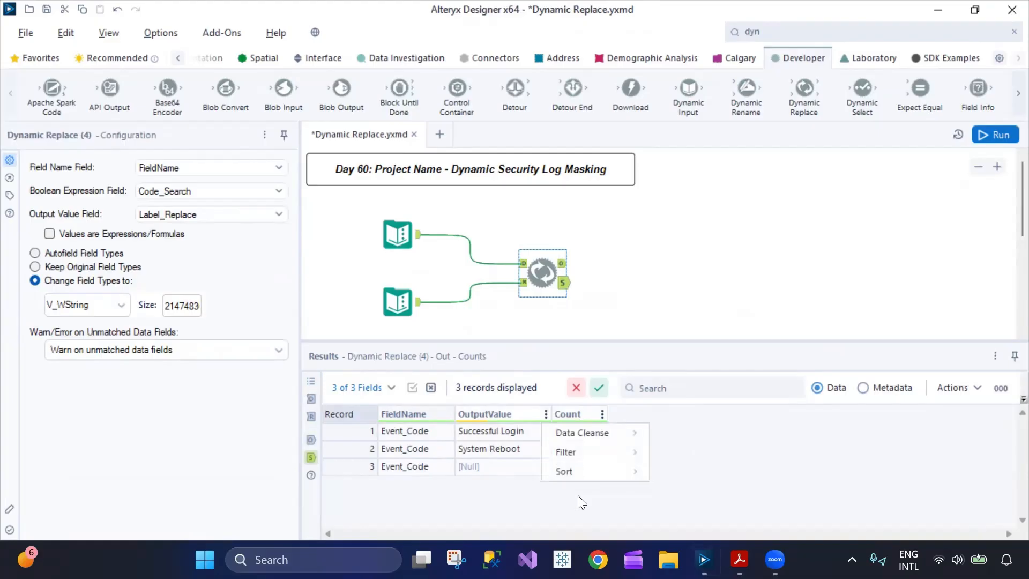
{"action": "key", "text": "ctrl+r"}
{"action": "left_click", "coordinate": [705, 306]}
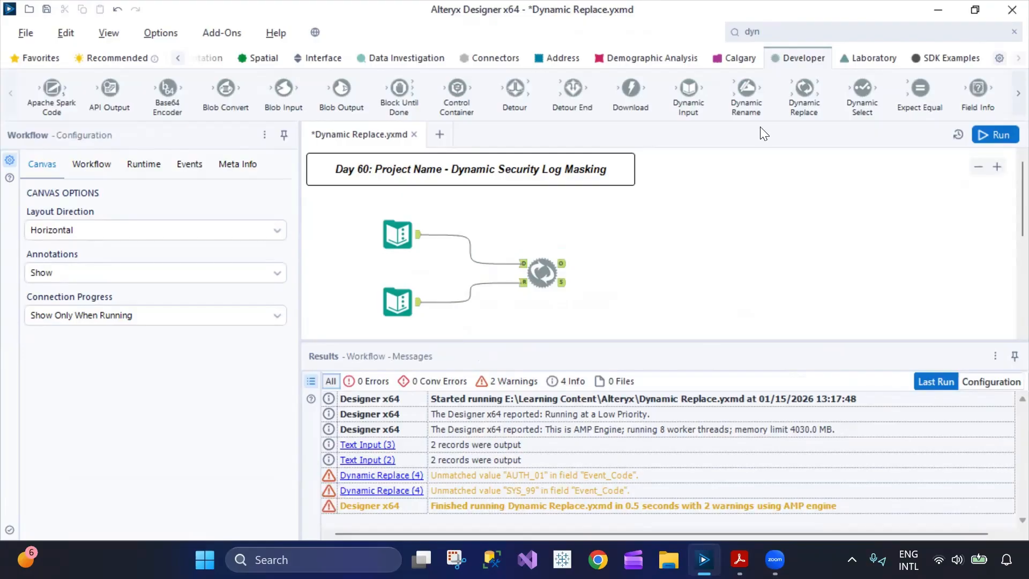
- Switch to Adobe Acrobat and review the Day 60 project summary and the Day 61 and Day 62 entries in the learning plan
{"action": "left_click", "coordinate": [740, 559]}
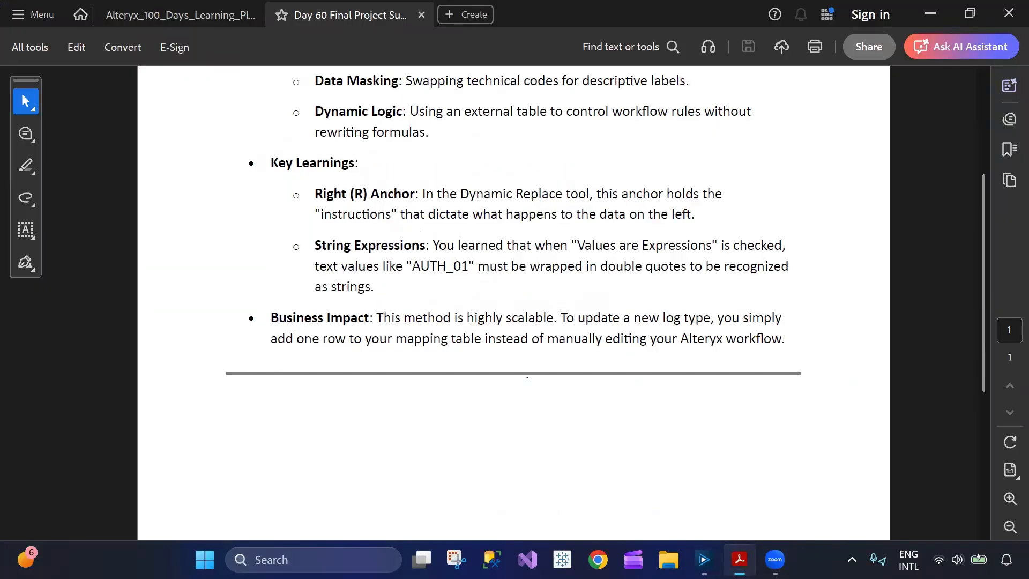
{"action": "scroll", "coordinate": [392, 253], "scroll_direction": "up", "scroll_amount": 5}
{"action": "left_click", "coordinate": [214, 16]}
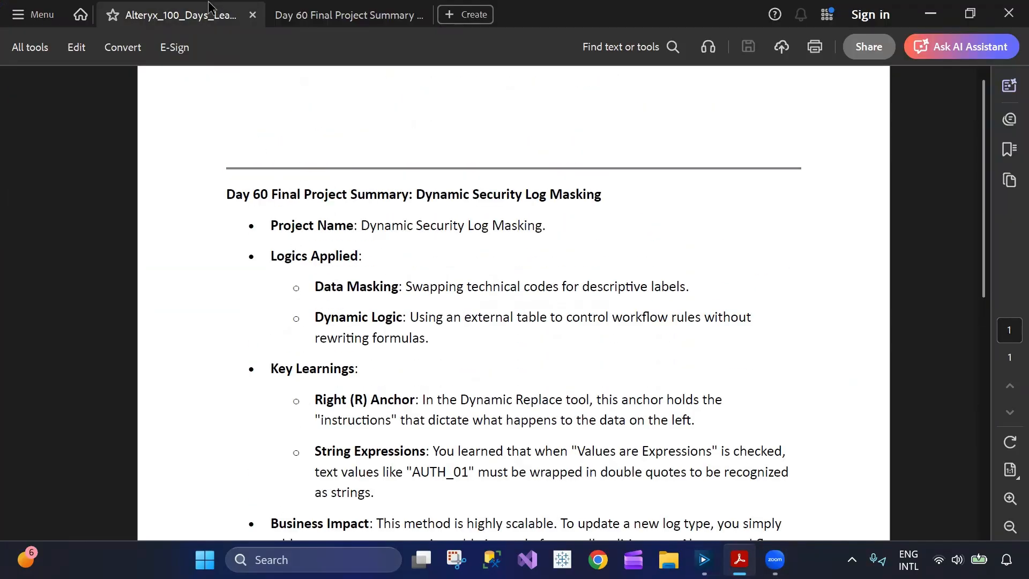
{"action": "left_click_drag", "start_coordinate": [264, 316], "coordinate": [453, 314]}
{"action": "left_click_drag", "start_coordinate": [272, 363], "coordinate": [368, 373]}
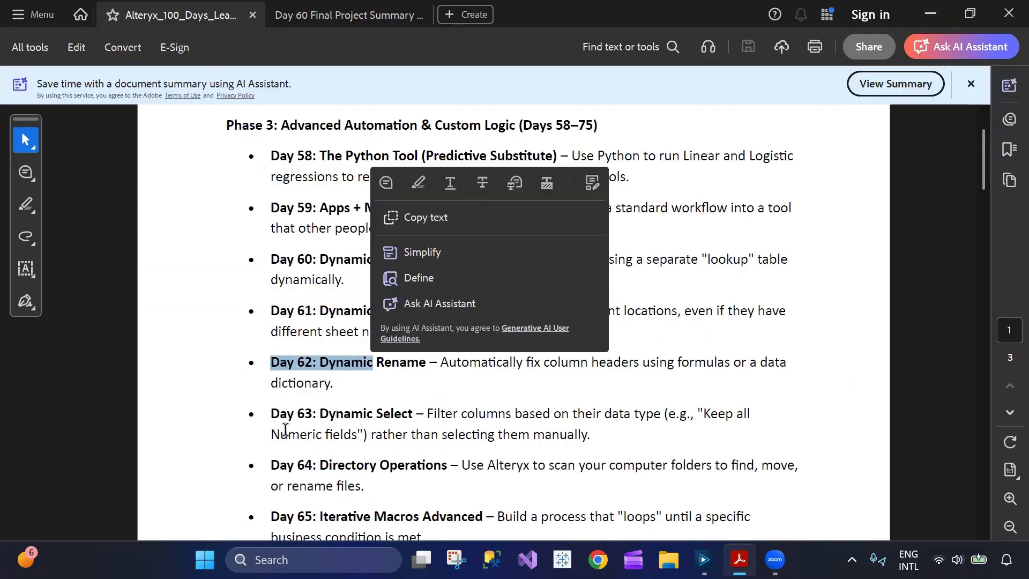
{"action": "left_click", "coordinate": [293, 336]}
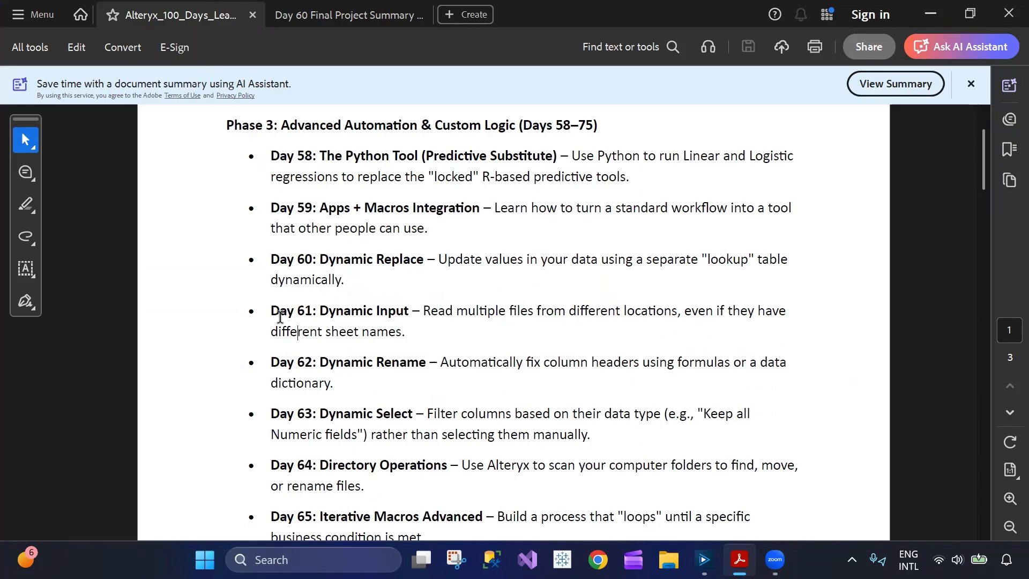
{"action": "left_click_drag", "start_coordinate": [276, 315], "coordinate": [407, 334]}
{"action": "left_click", "coordinate": [284, 372]}
- Switch back to Alteryx Designer and show the Dynamic Replace tool's configuration and replaced output
{"action": "left_click", "coordinate": [704, 560]}
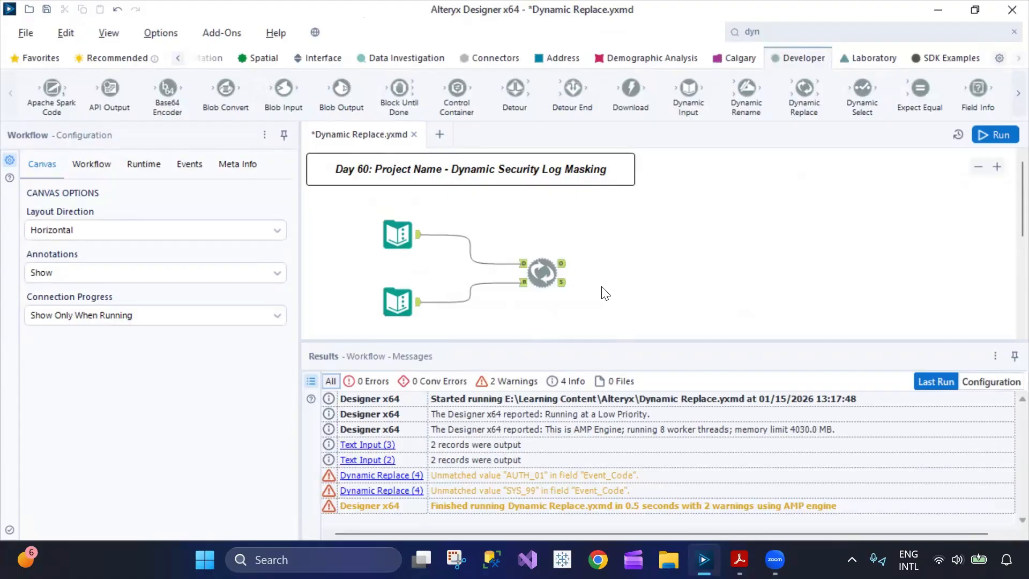
{"action": "left_click", "coordinate": [538, 267]}
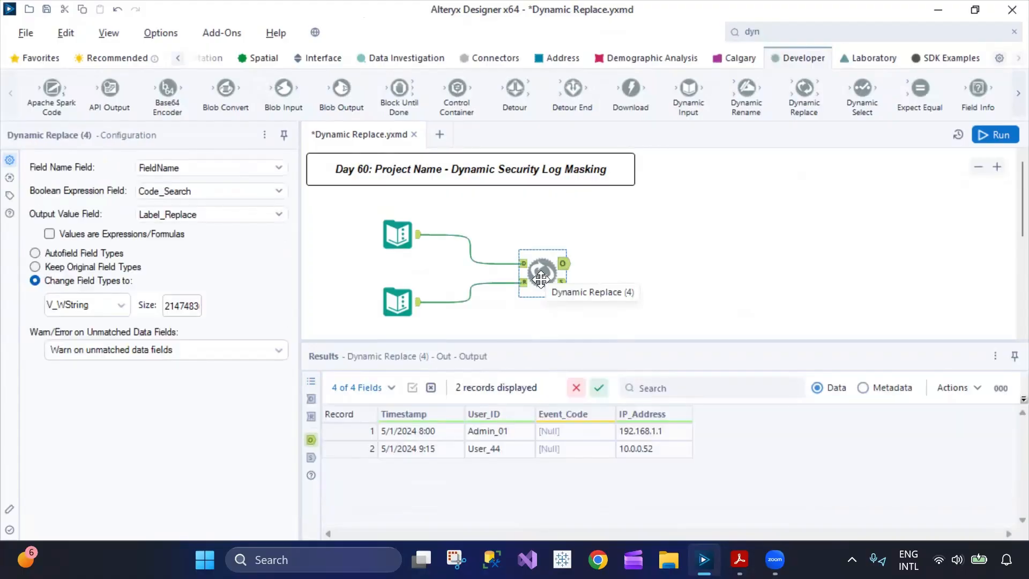